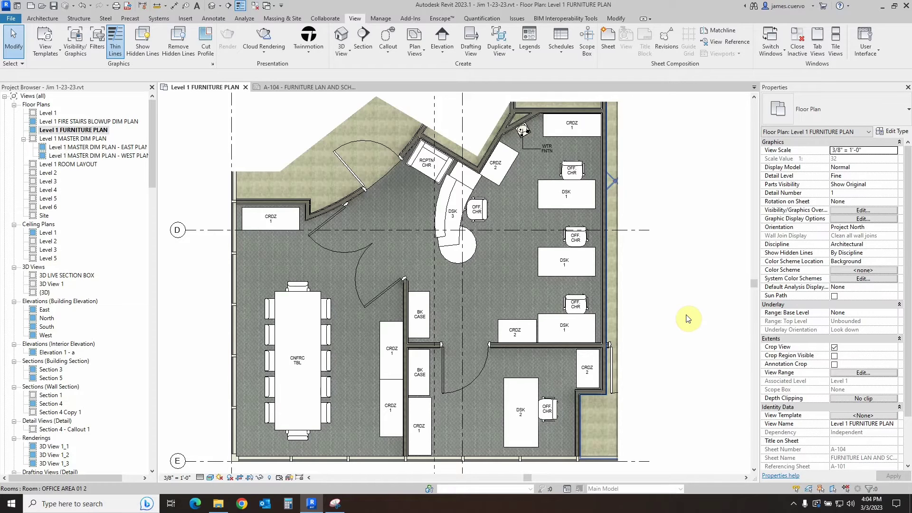
- Create a new building component schedule for the Furniture category, keeping the name Furniture Schedule and the New Construction phase
click(560, 49)
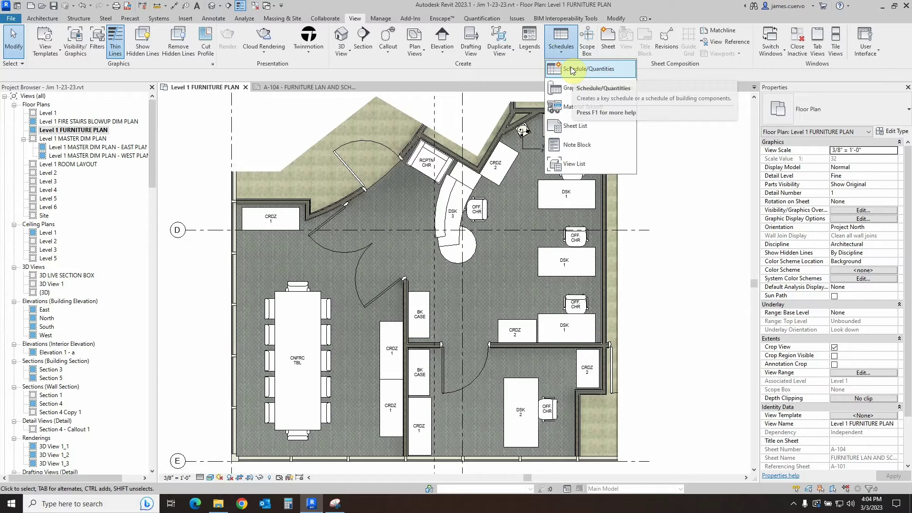
click(571, 68)
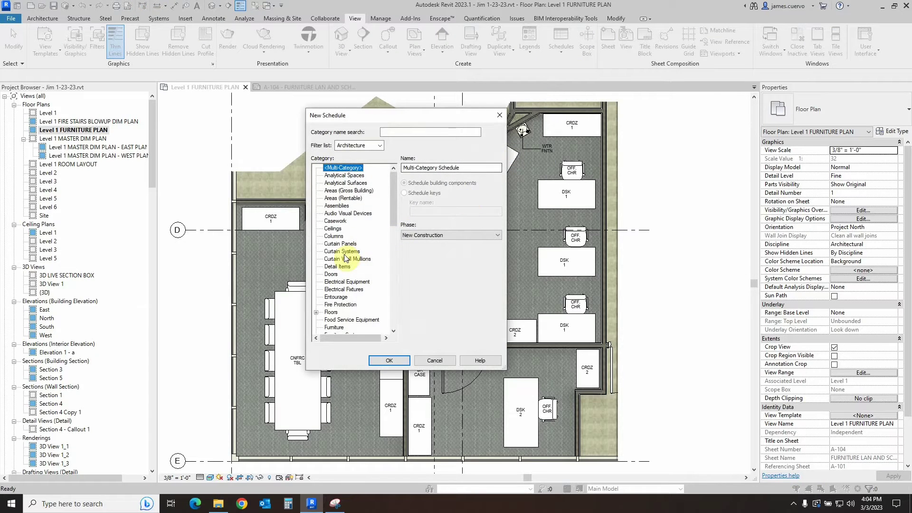
scroll(344, 285, down, 1)
click(338, 321)
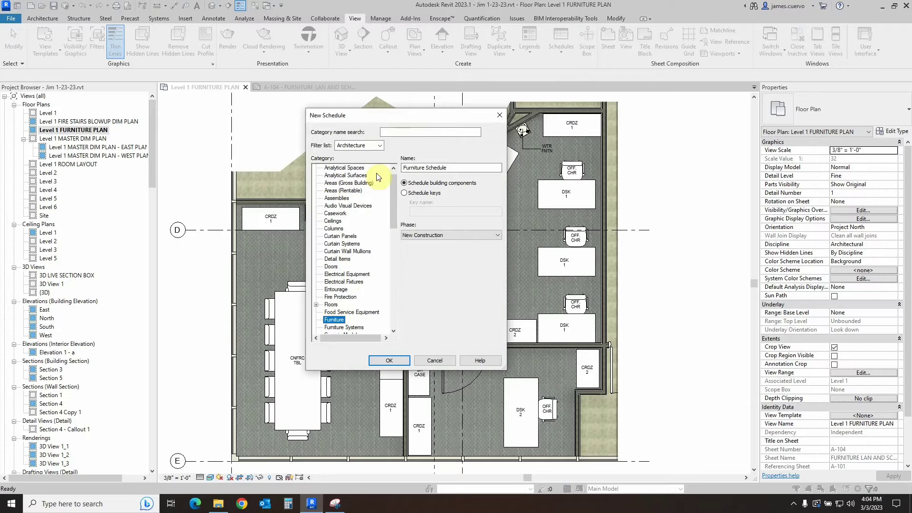
click(448, 170)
click(400, 359)
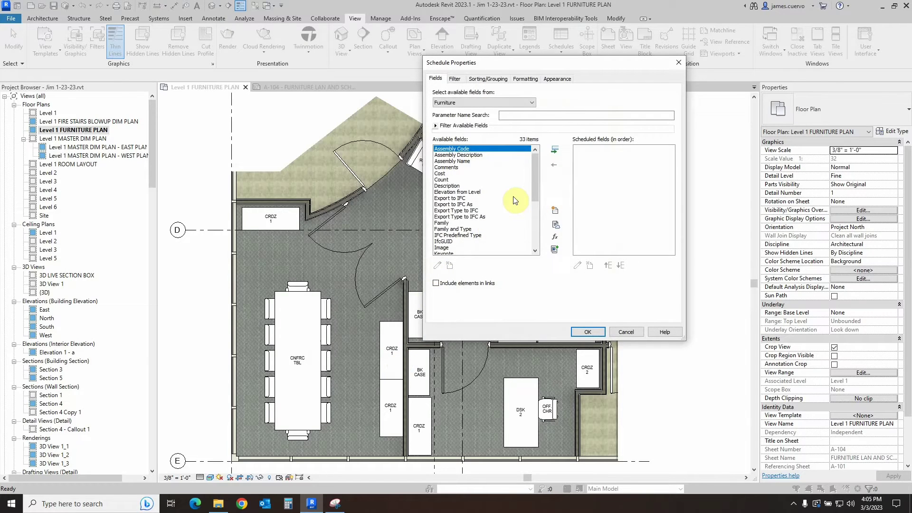
- Add the Image, Mark and Family fields to the furniture schedule, in that order
drag(532, 167, 534, 196)
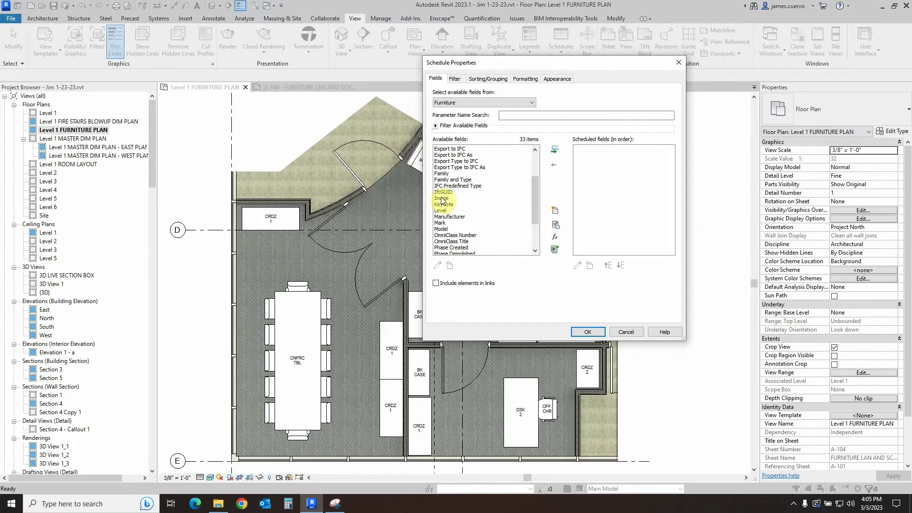
click(442, 198)
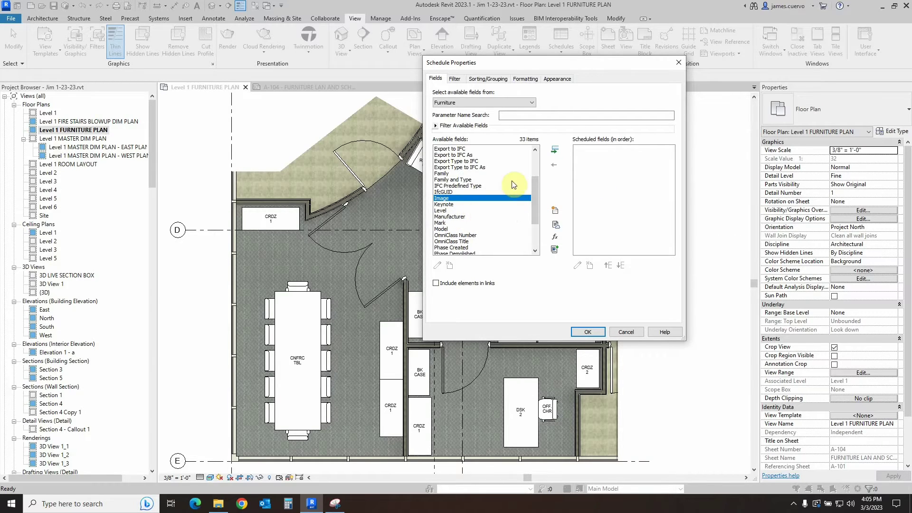
click(554, 150)
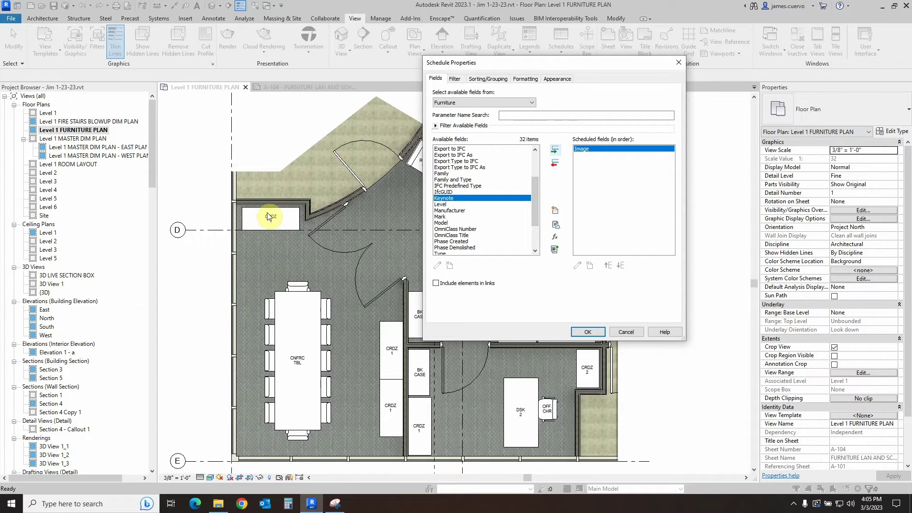
scroll(458, 211, down, 1)
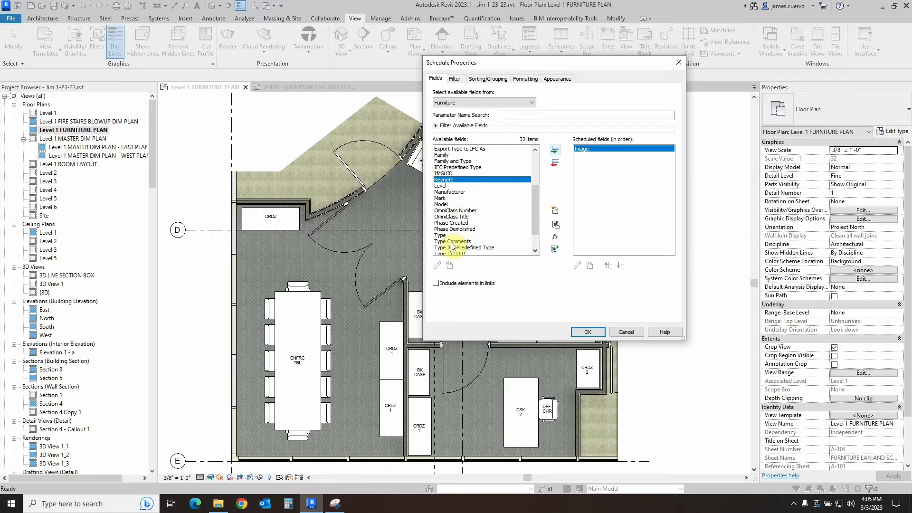
scroll(453, 230, down, 1)
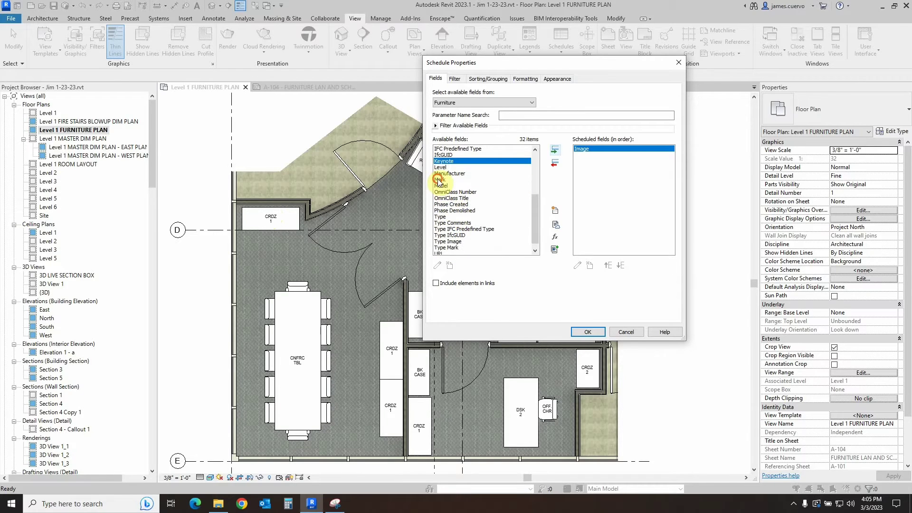
click(446, 180)
click(556, 153)
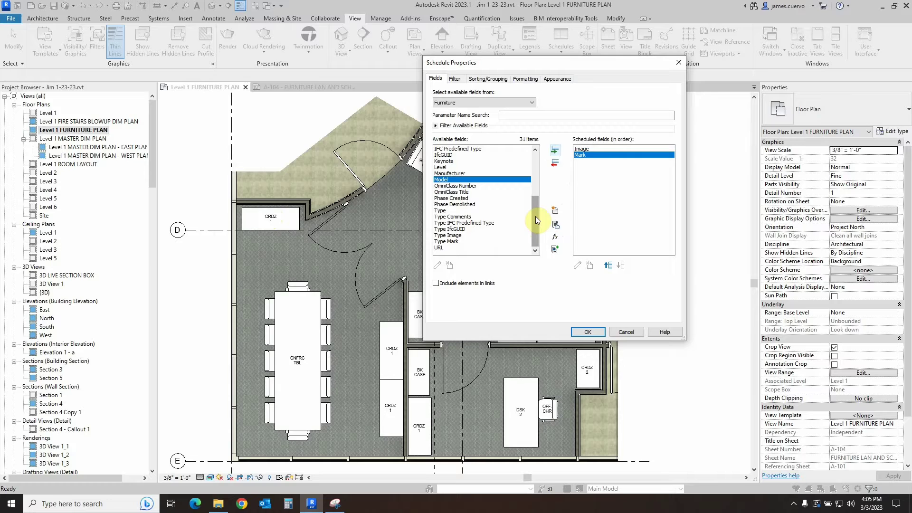
drag(535, 215, 536, 186)
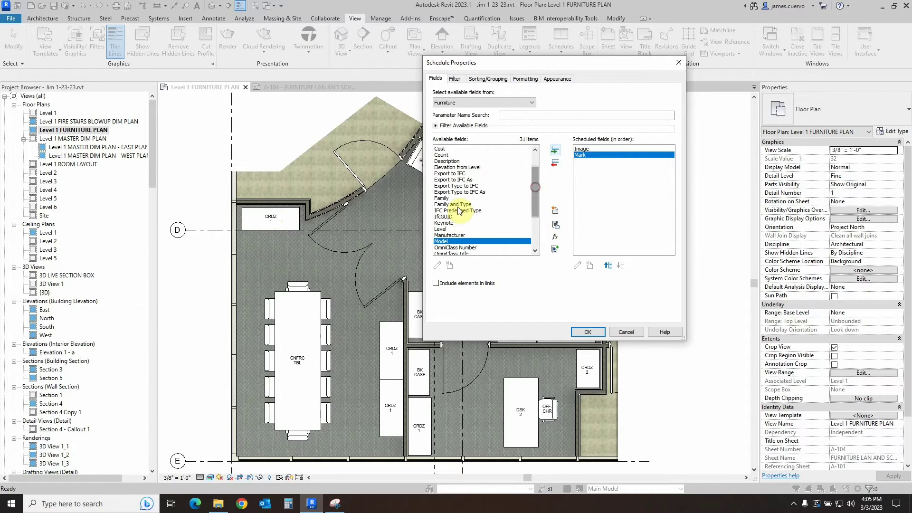
click(444, 198)
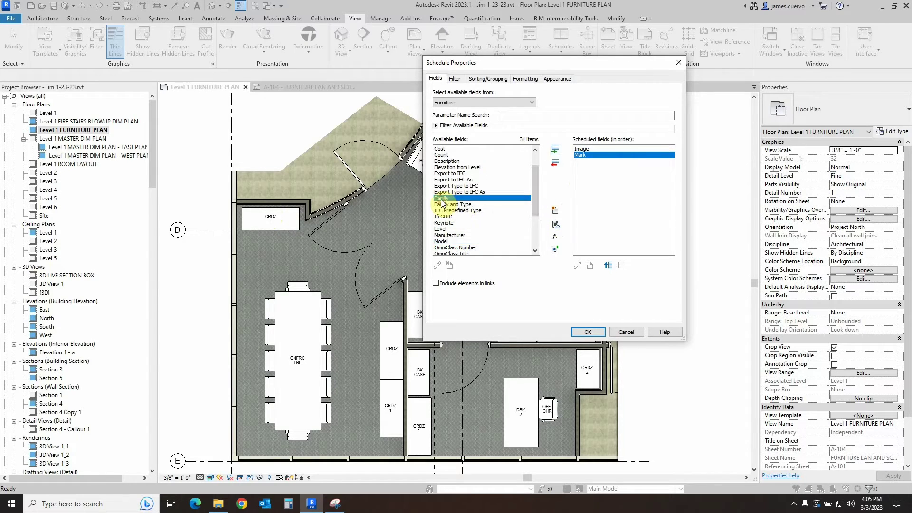
click(554, 150)
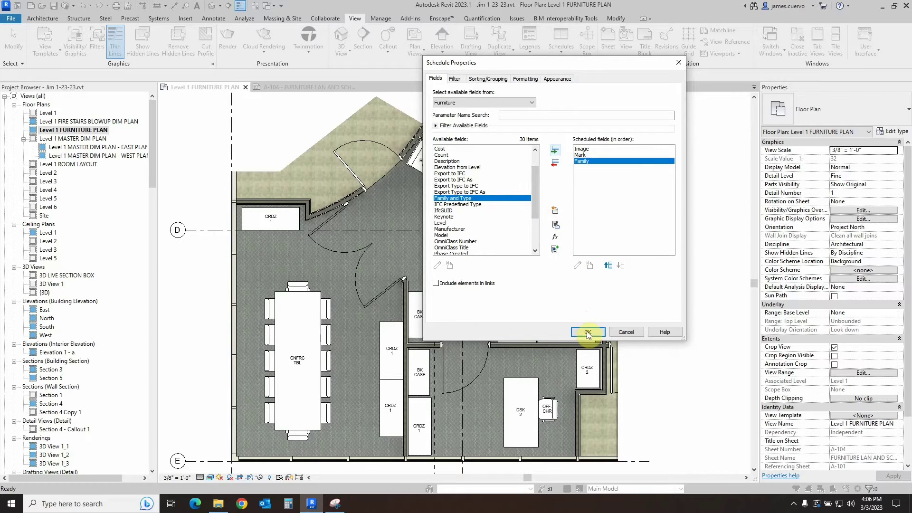
- Set the schedule to sort by Mark
click(489, 79)
click(530, 97)
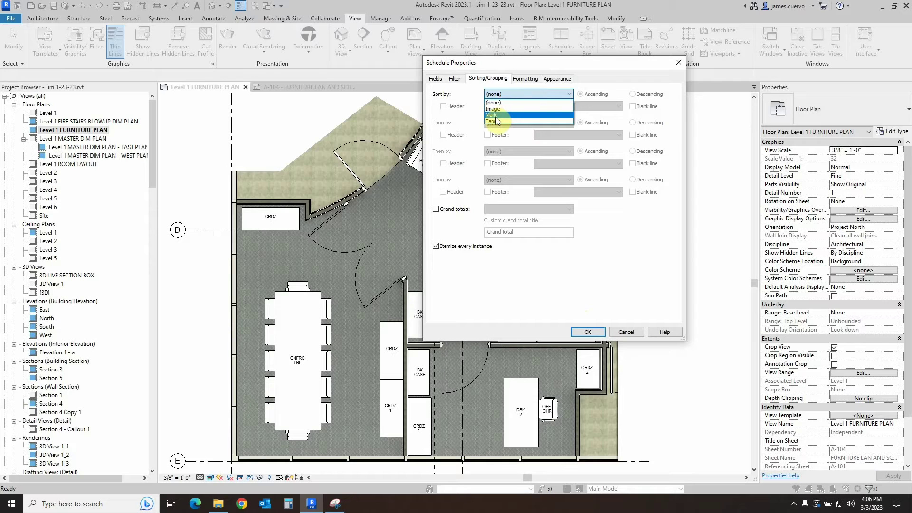
click(498, 118)
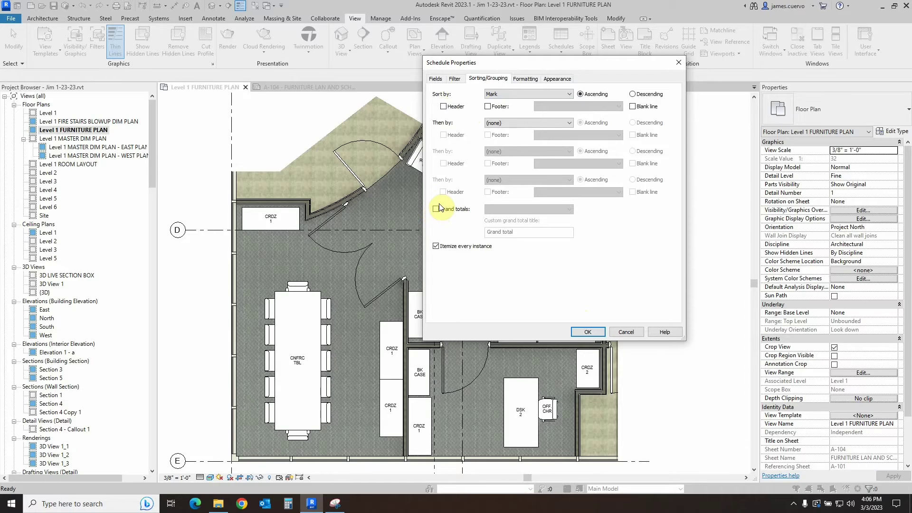
- Move the Mark field ahead of Image in the scheduled field order and generate the schedule
click(437, 79)
click(581, 155)
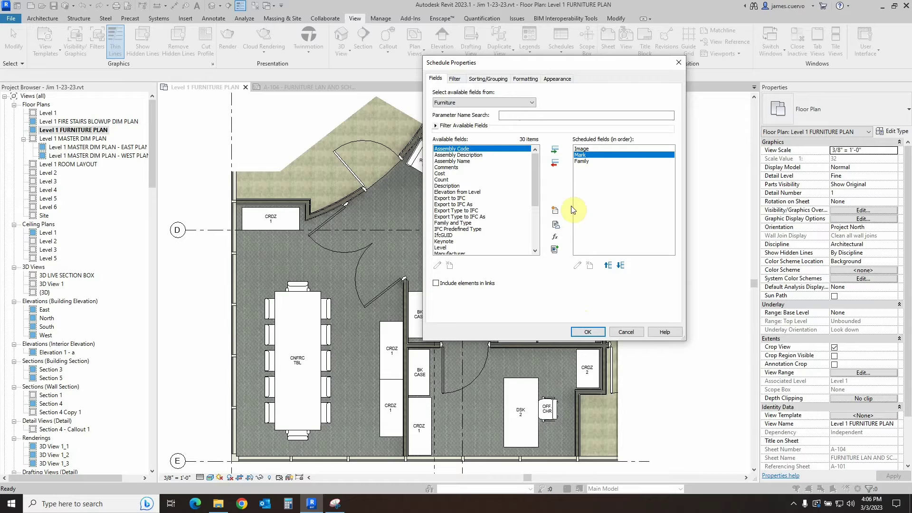
click(607, 265)
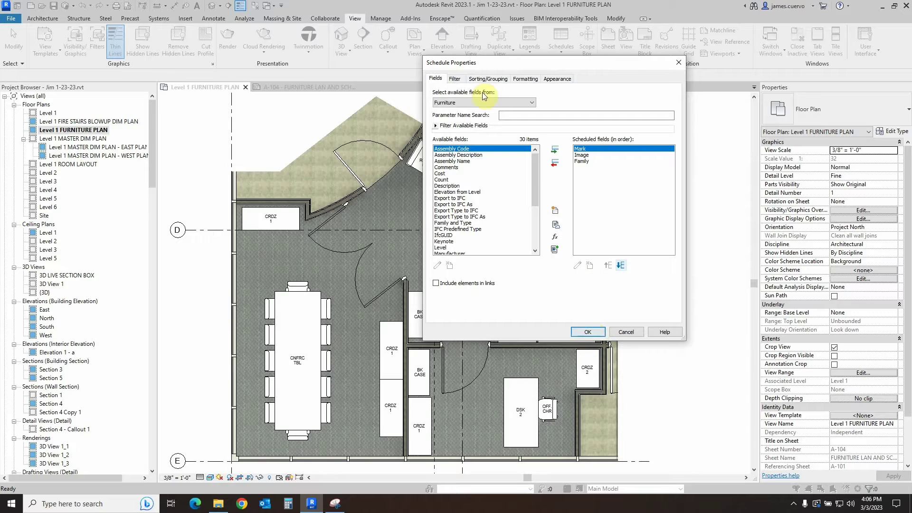
click(490, 79)
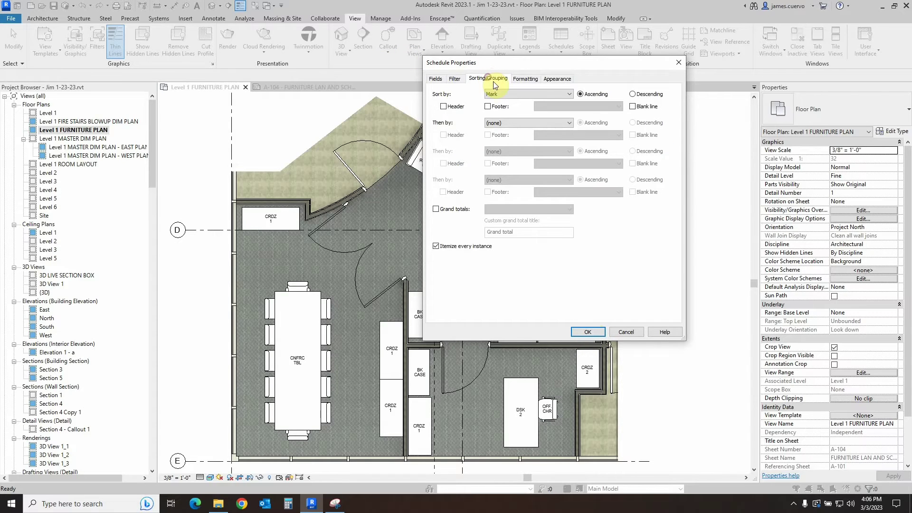
click(522, 79)
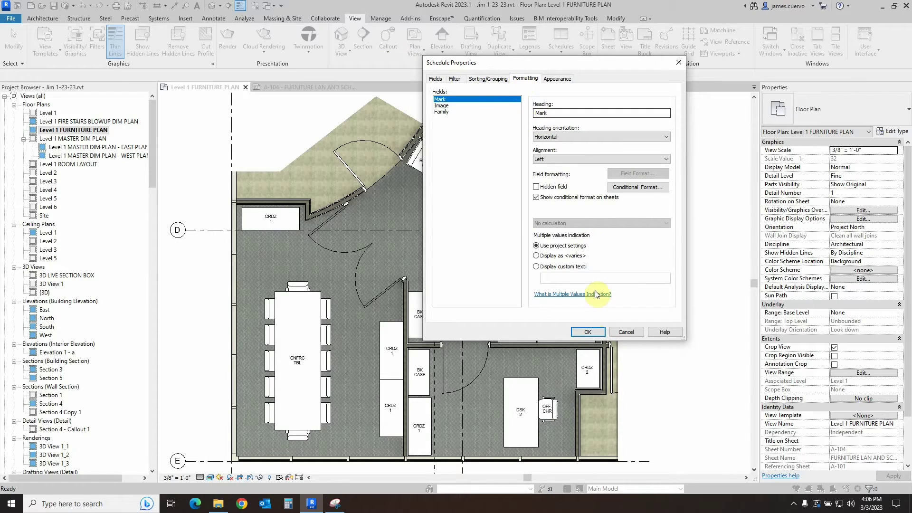
click(589, 334)
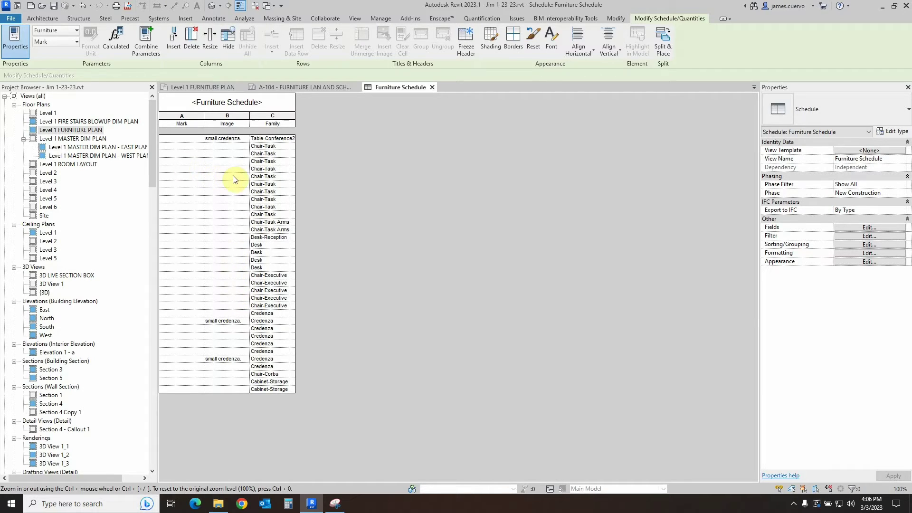
- Check which image is assigned to the Table-Conference2 row of the schedule
click(245, 141)
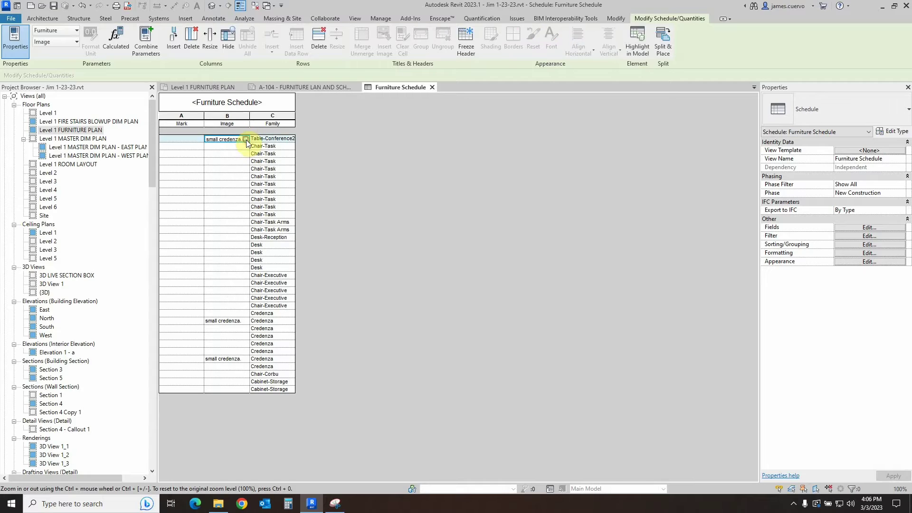
click(245, 139)
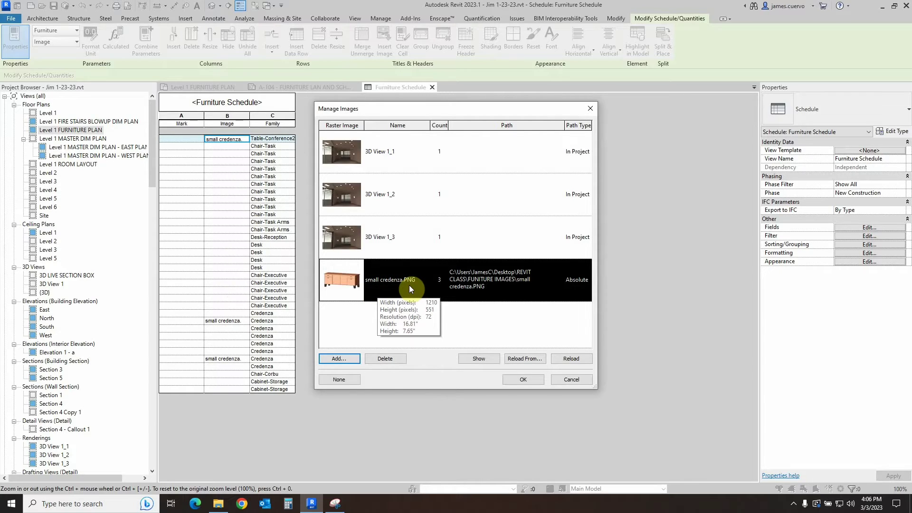
click(523, 379)
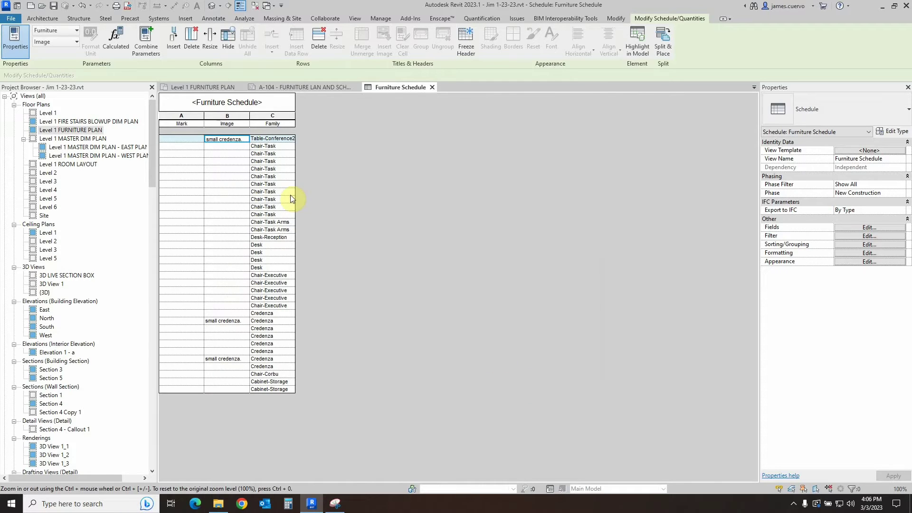
- Import office chair.PNG from the FUNITURE IMAGES folder and assign it as the image of the first Chair-Task row
click(256, 147)
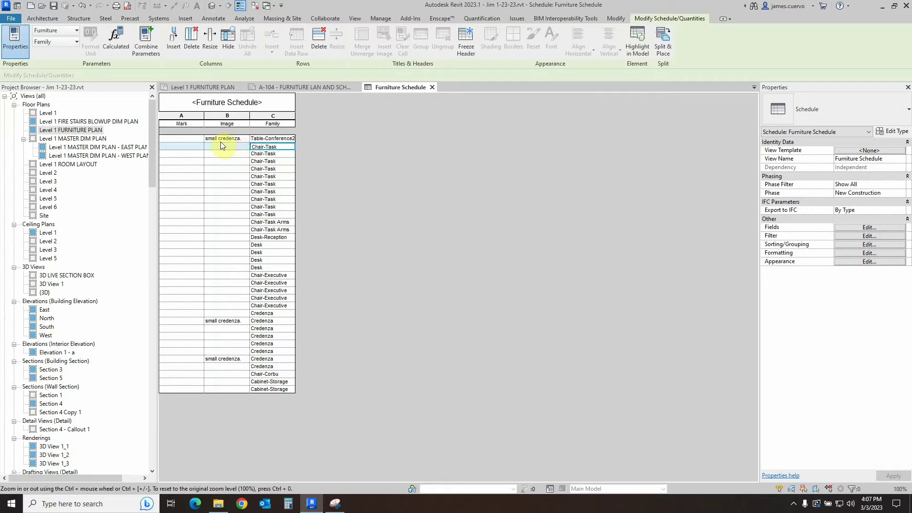
click(240, 151)
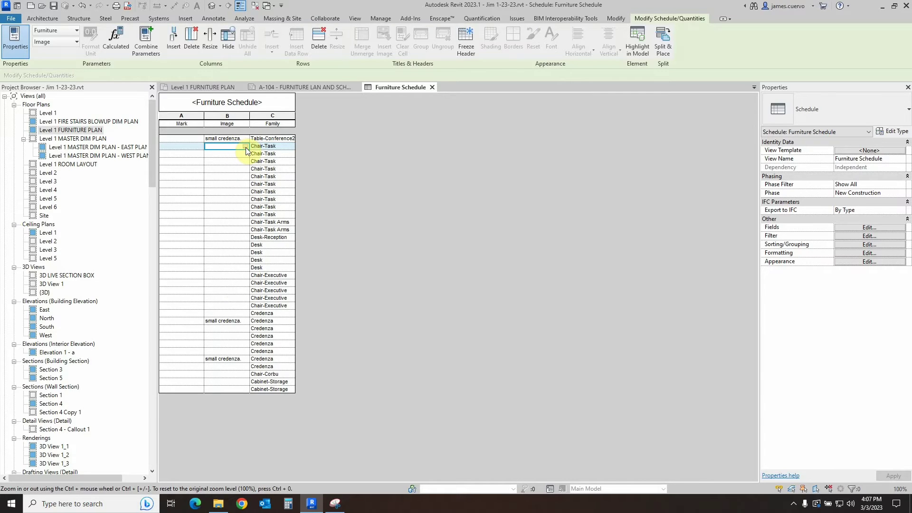
click(246, 148)
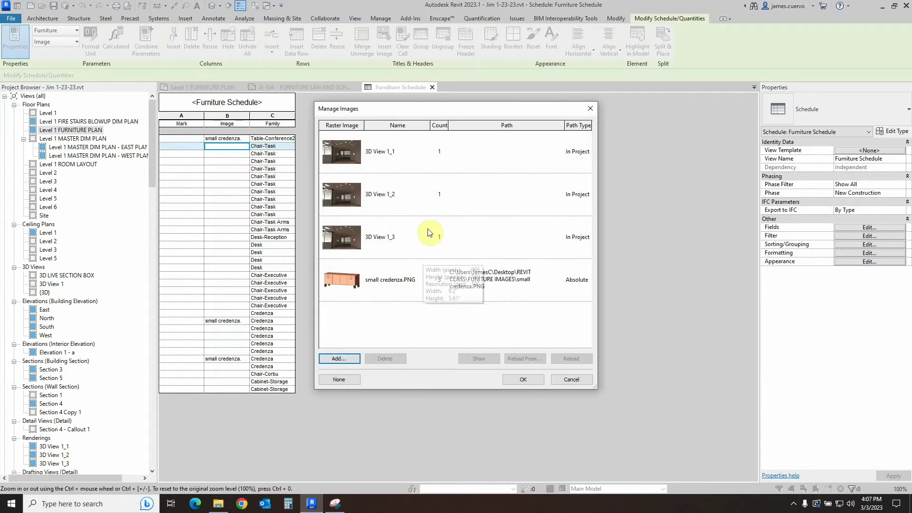
click(335, 358)
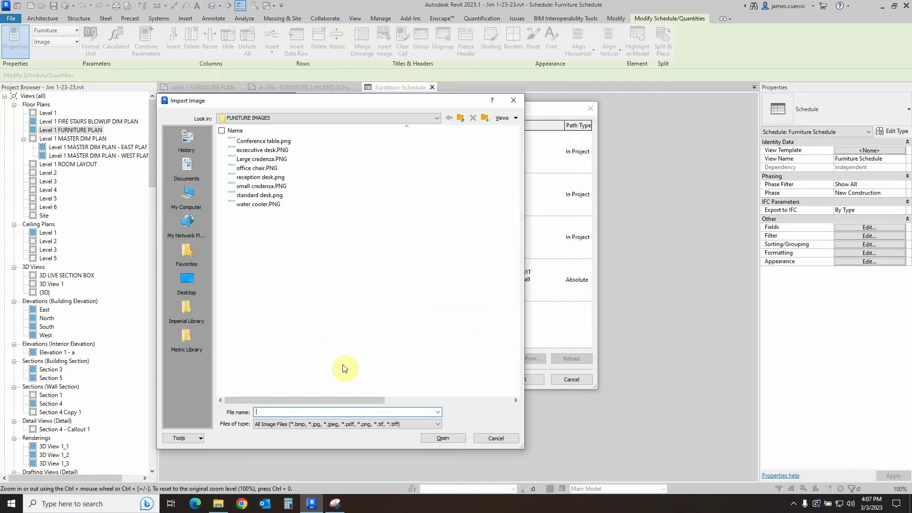
click(328, 118)
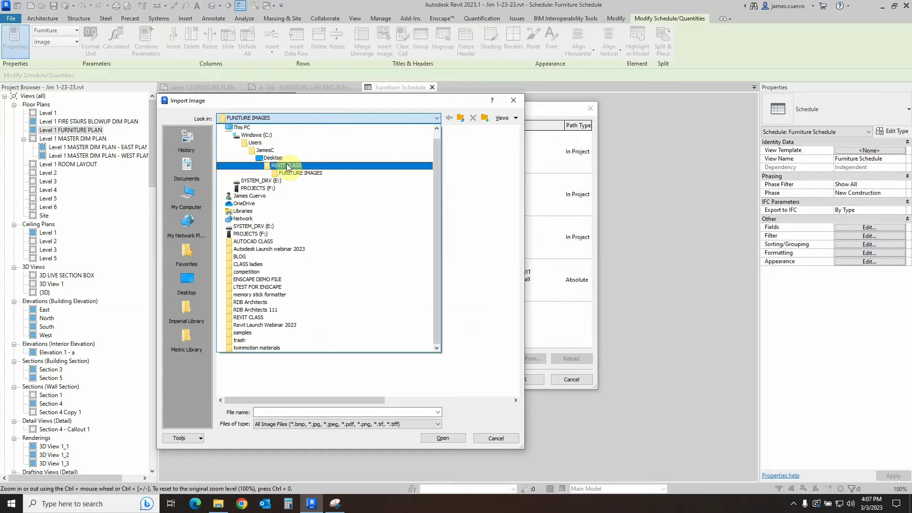
click(296, 173)
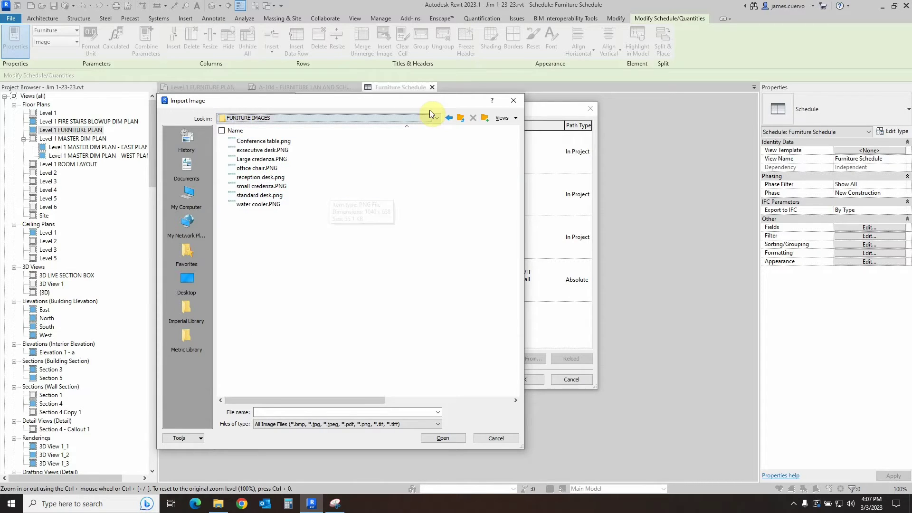
click(420, 101)
drag(429, 118, 639, 136)
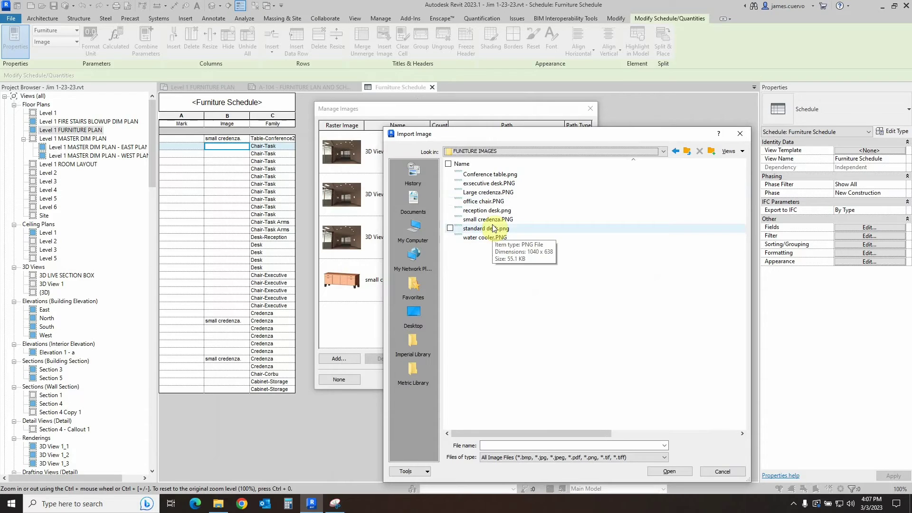
click(490, 201)
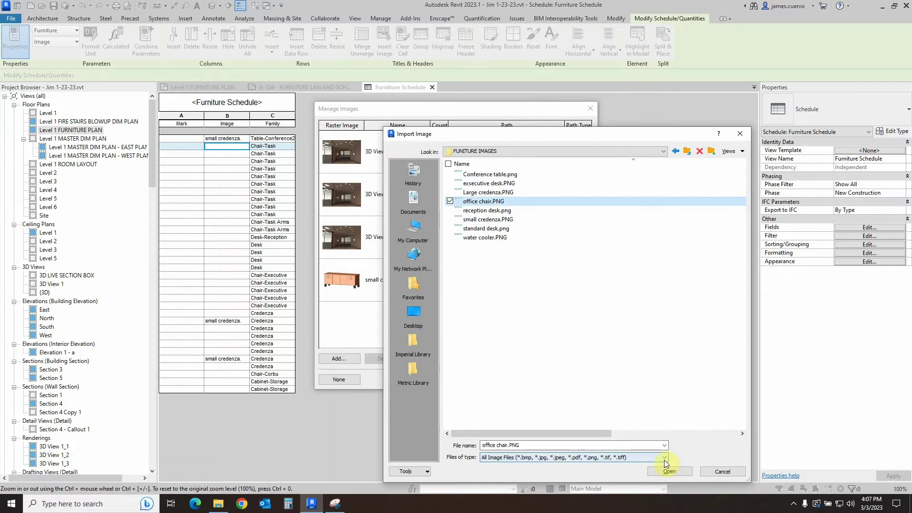
click(668, 471)
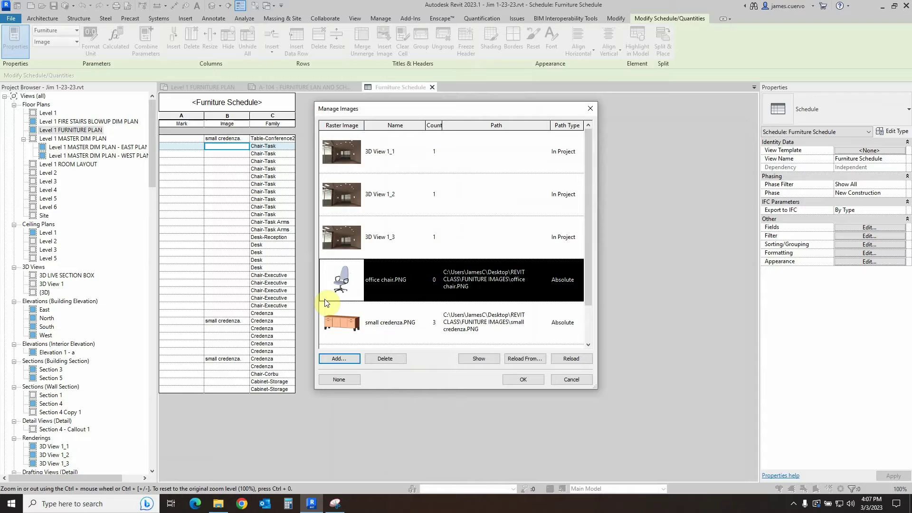
click(525, 380)
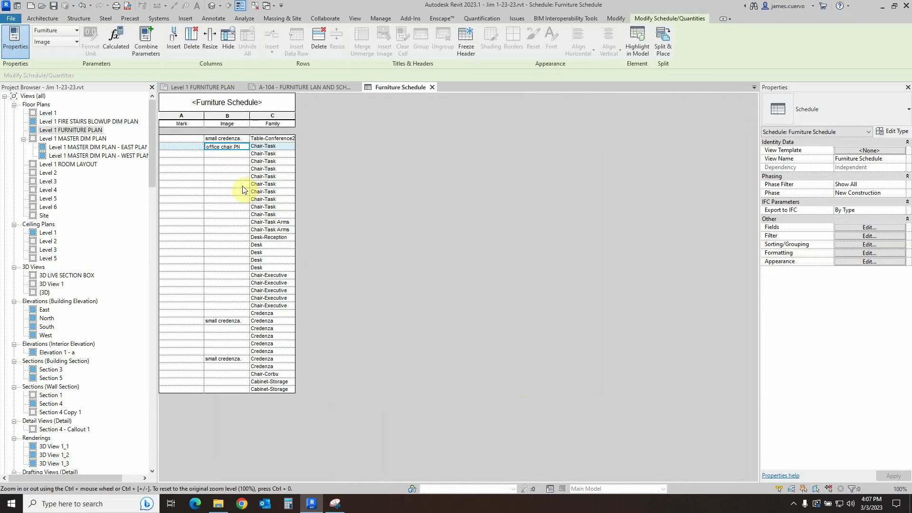
- Assign office chair.PNG as the image of the second Chair-Task row
click(243, 155)
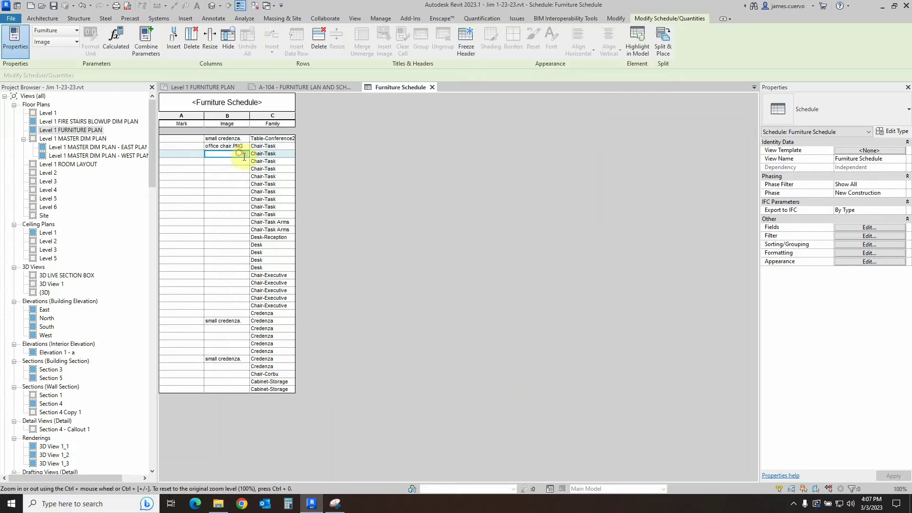
click(245, 155)
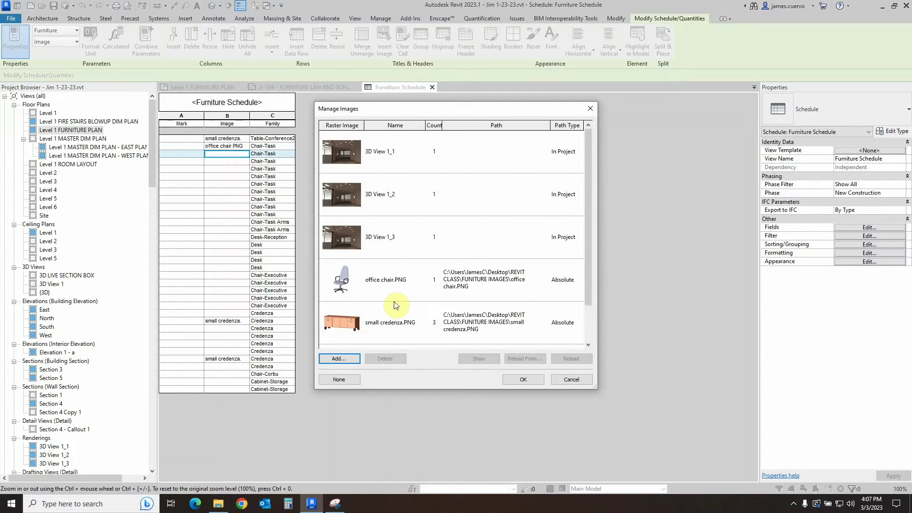
click(389, 285)
click(523, 379)
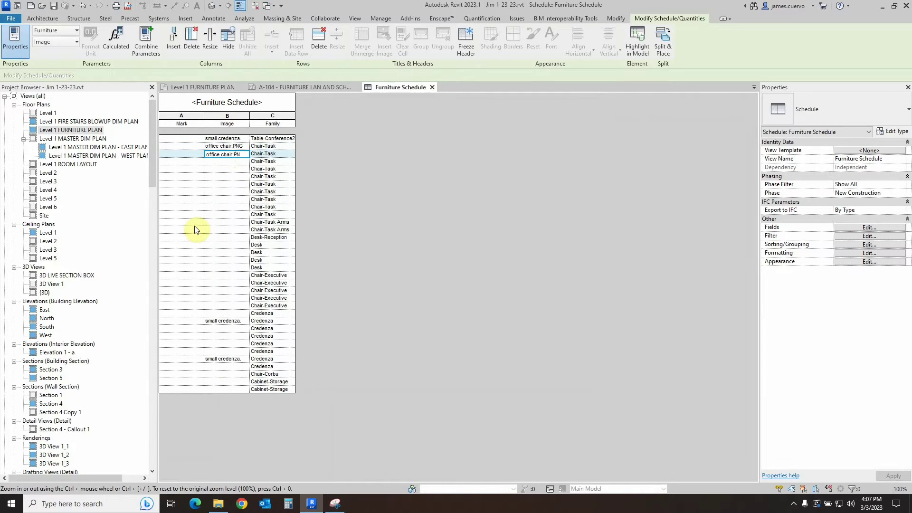
- Assign office chair.PNG as the image of the last Chair-Task row
drag(258, 164, 266, 216)
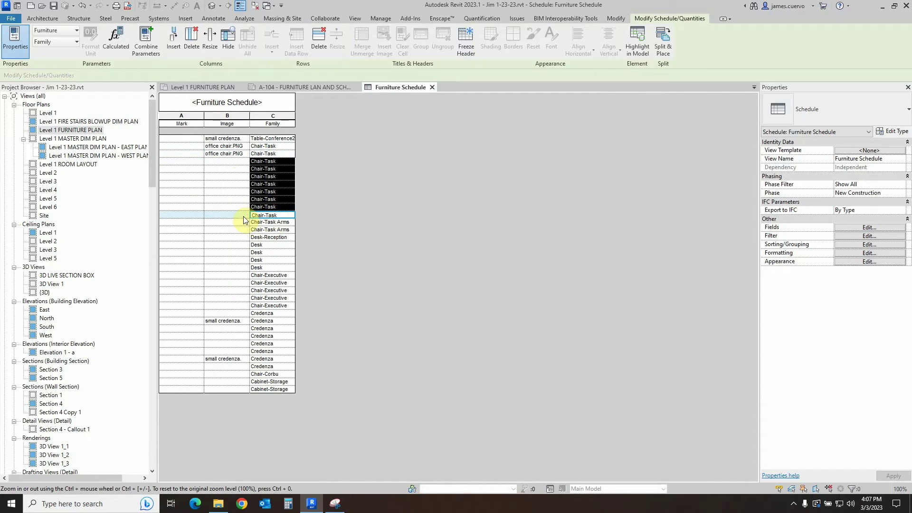
click(236, 215)
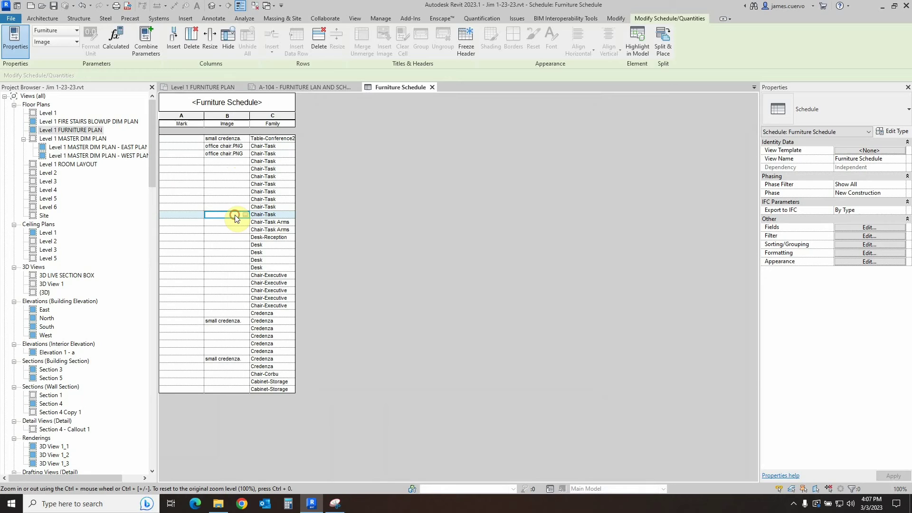
click(245, 214)
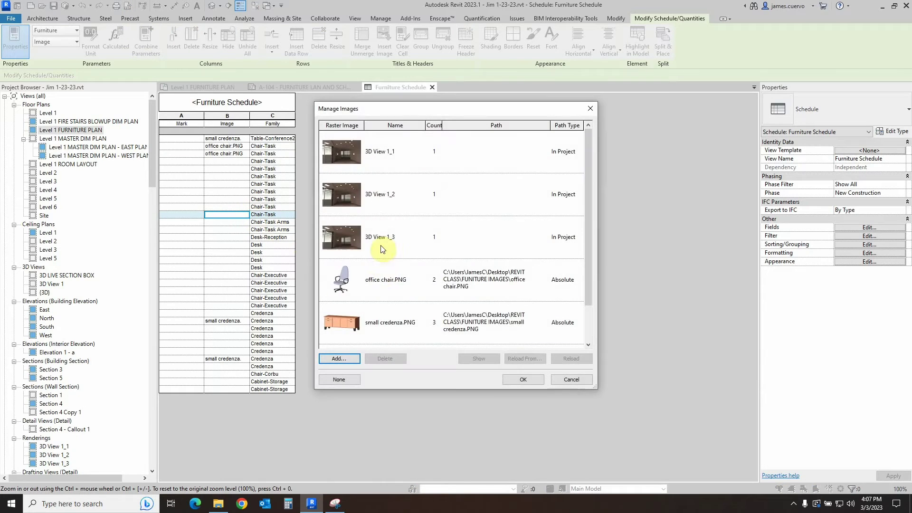
click(359, 283)
click(520, 378)
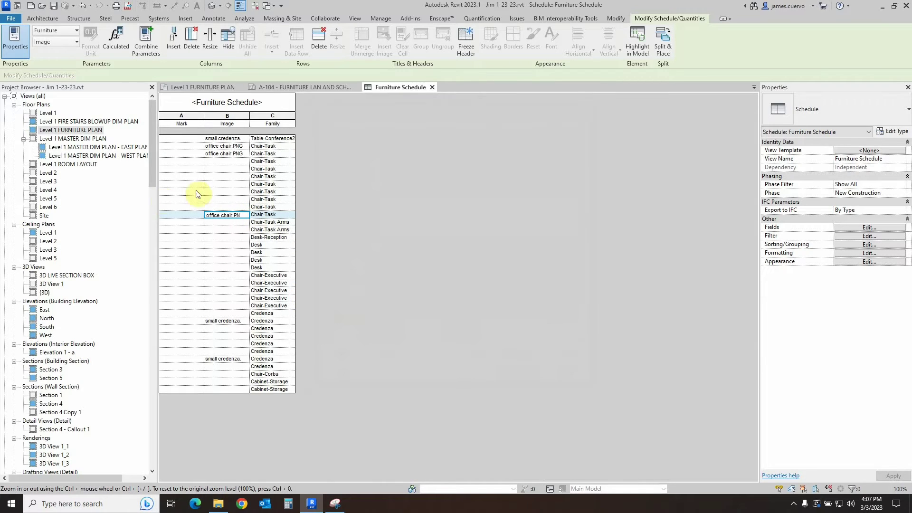
- Assign office chair.PNG as the image of the two Chair-Task rows directly above the last one
click(227, 207)
click(245, 208)
click(384, 285)
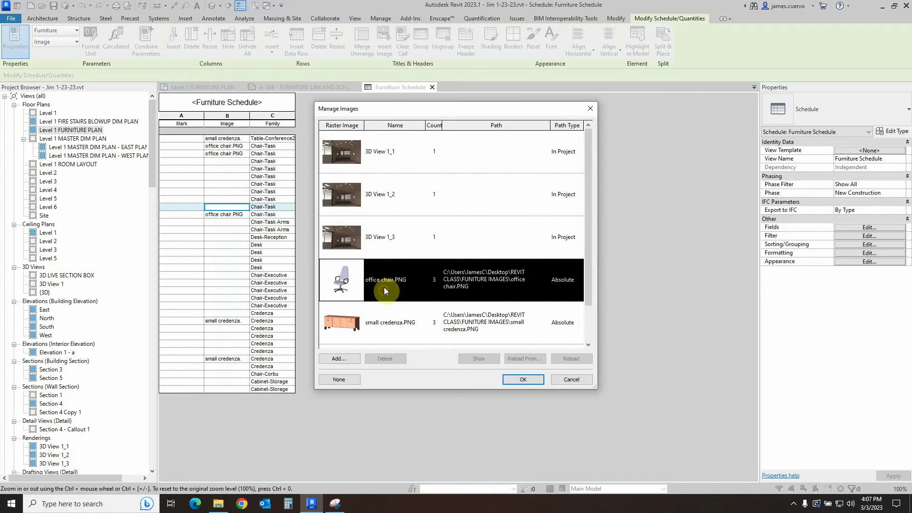
click(519, 375)
click(228, 199)
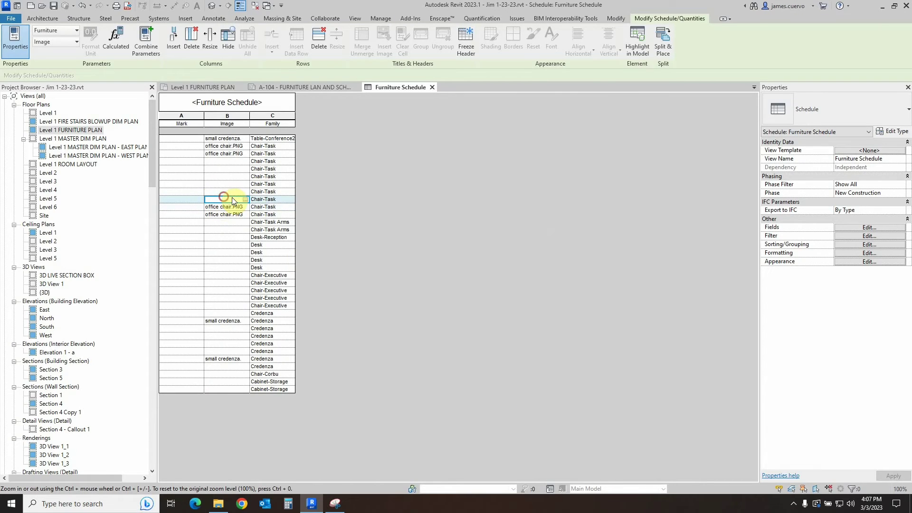
click(244, 200)
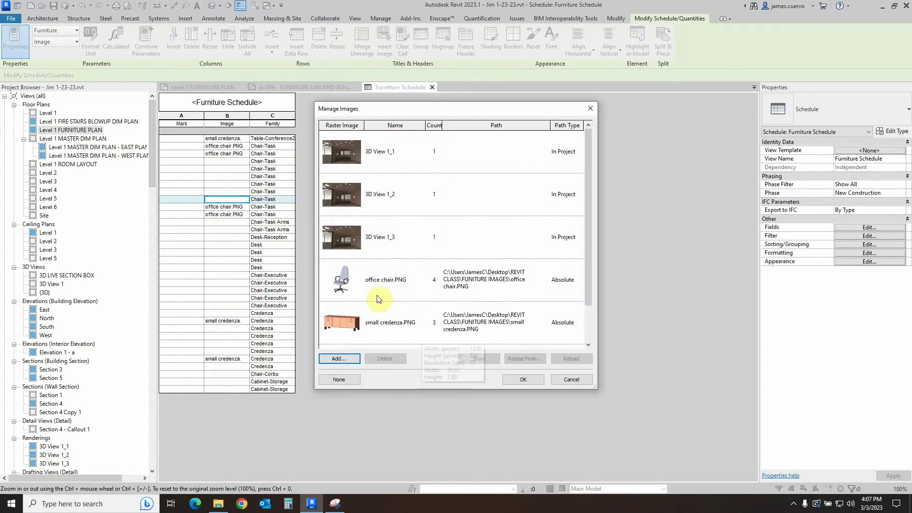
click(409, 285)
click(522, 380)
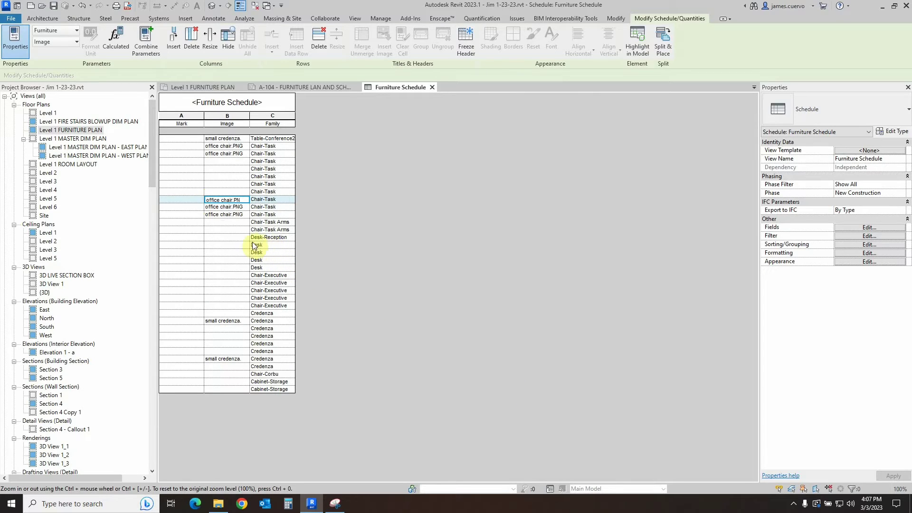
- Import exsecutive desk.PNG from the FUNITURE IMAGES folder and assign it as the image of the first Desk row
click(240, 244)
click(246, 244)
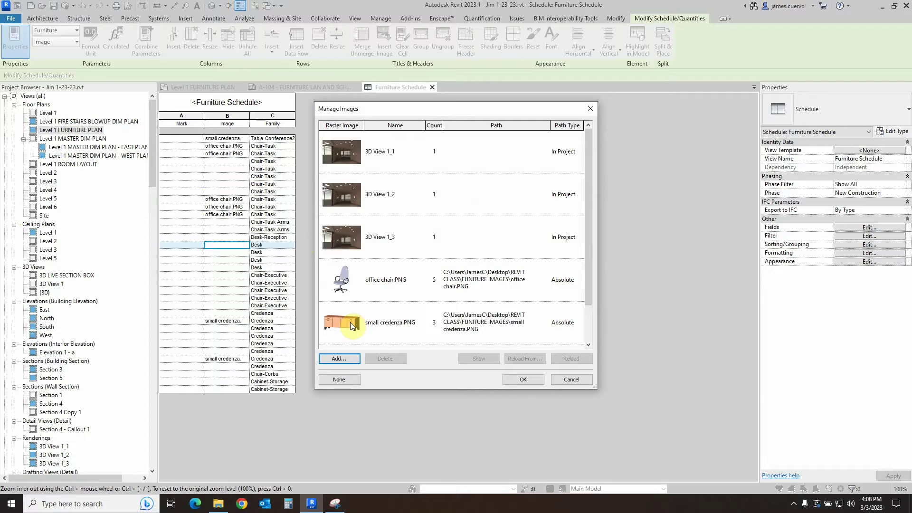
click(350, 357)
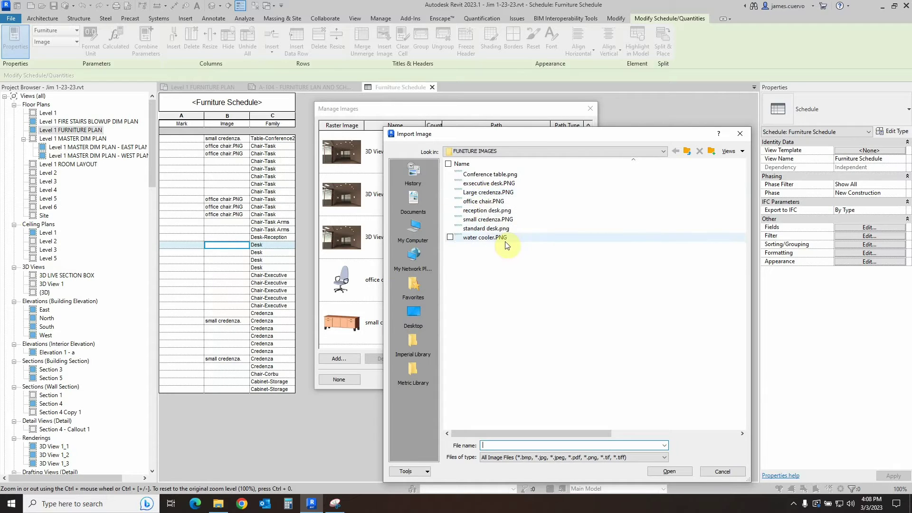
click(487, 185)
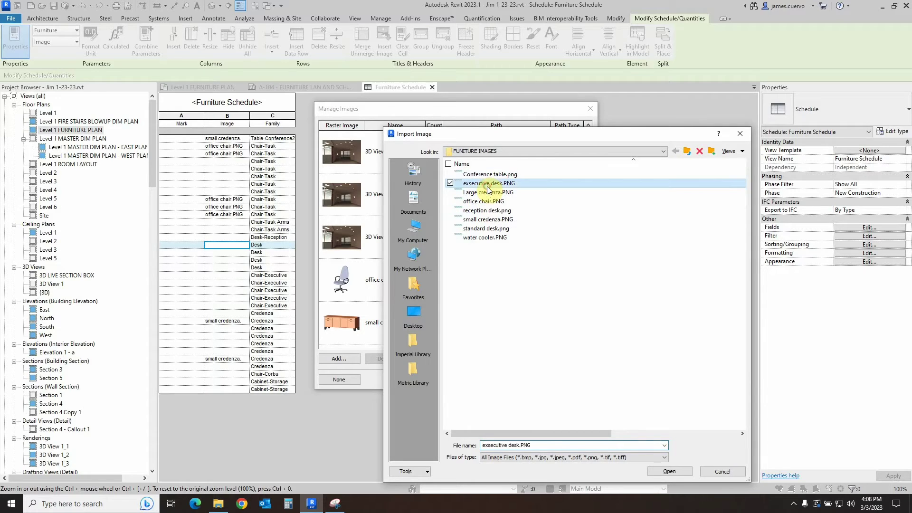
click(668, 471)
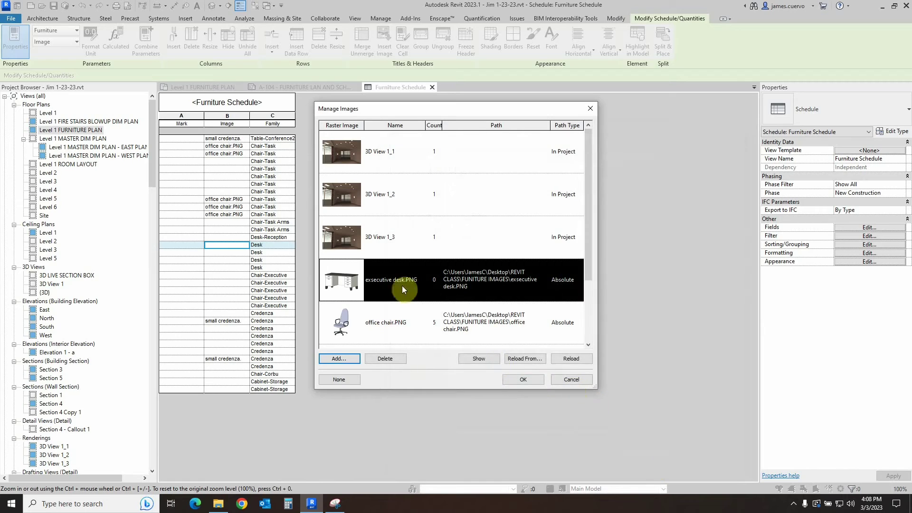
click(521, 379)
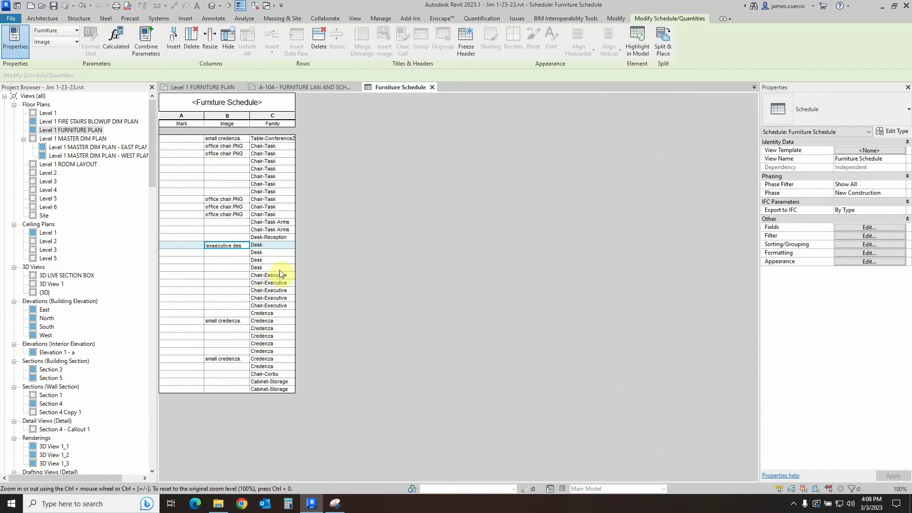
- Check the image assigned to the DSK 2 desk in the enclosed office on sheet A-104
click(288, 87)
click(565, 321)
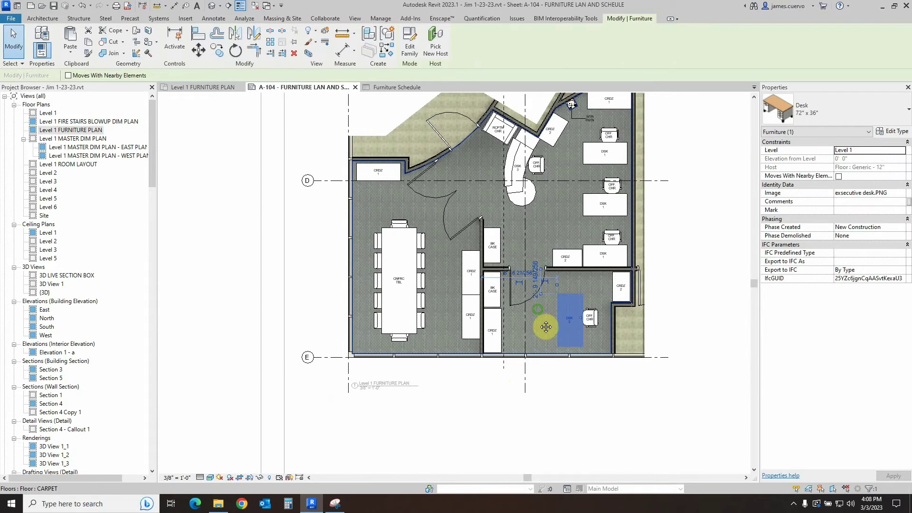
scroll(546, 326, down, 2)
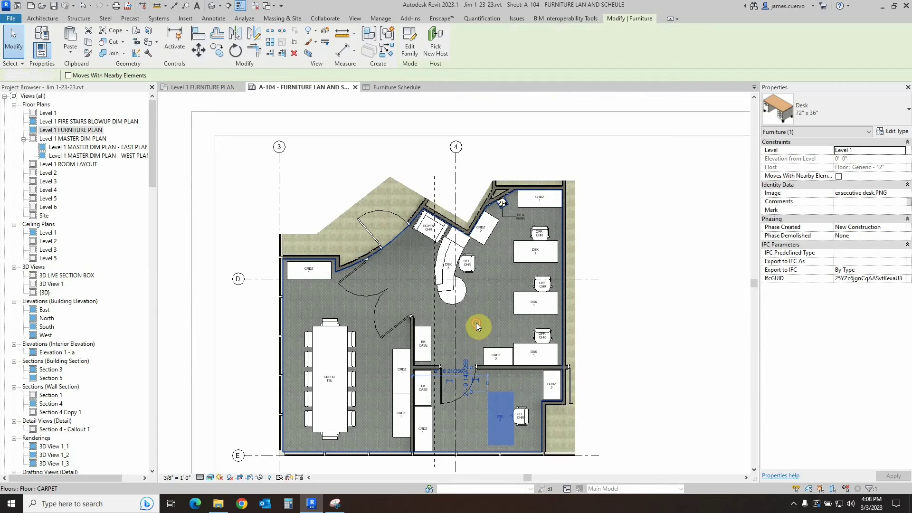
double_click(476, 325)
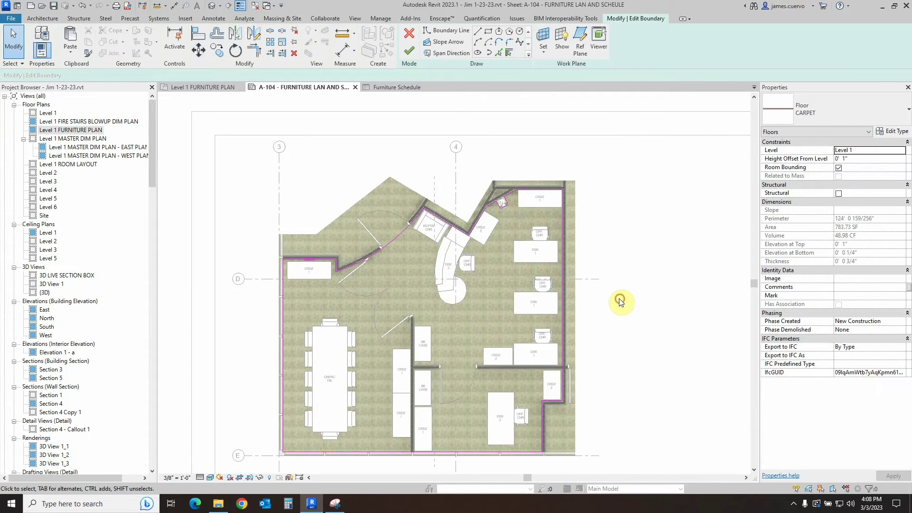
click(409, 50)
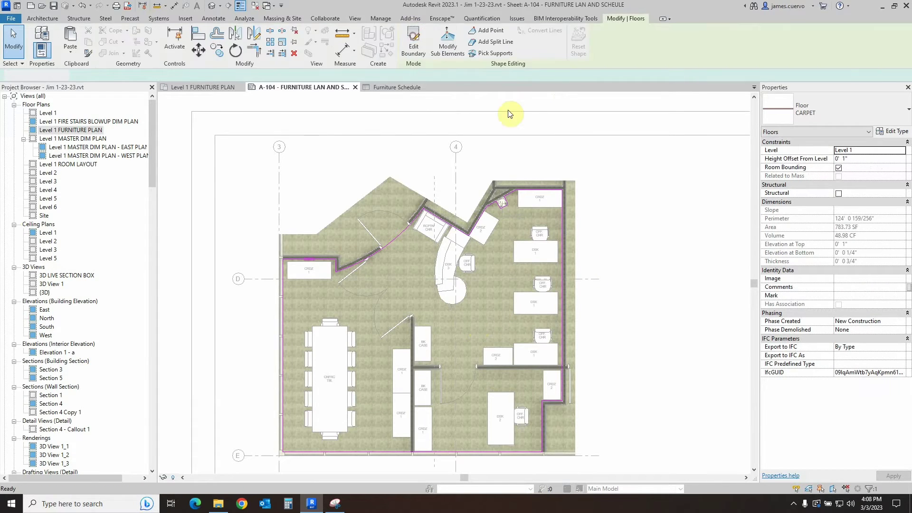
click(630, 339)
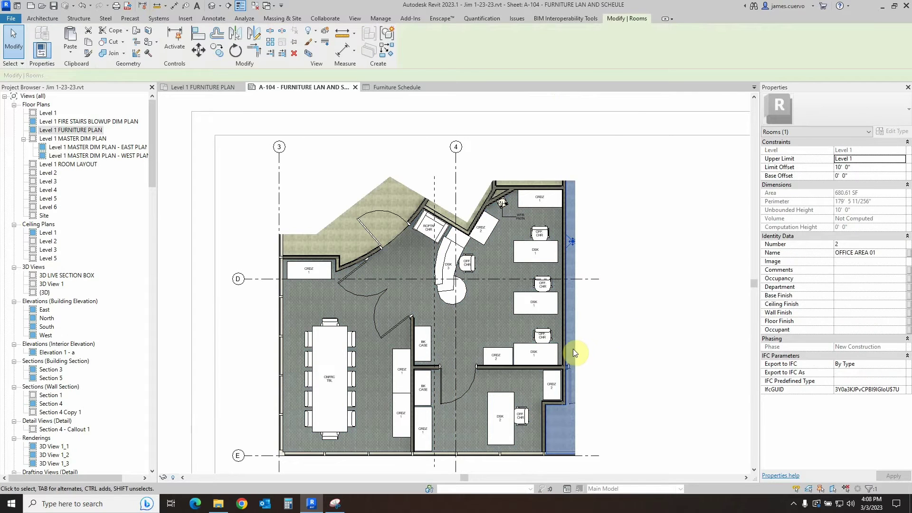
click(433, 365)
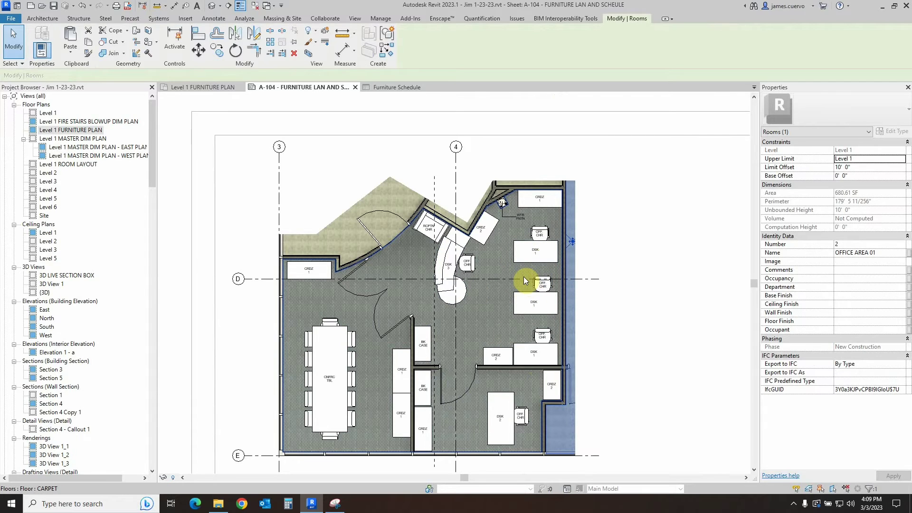
- Open the Cabinet-Storage family of the bookcase beside the partition and display its 3D view with coloured surfaces
click(422, 330)
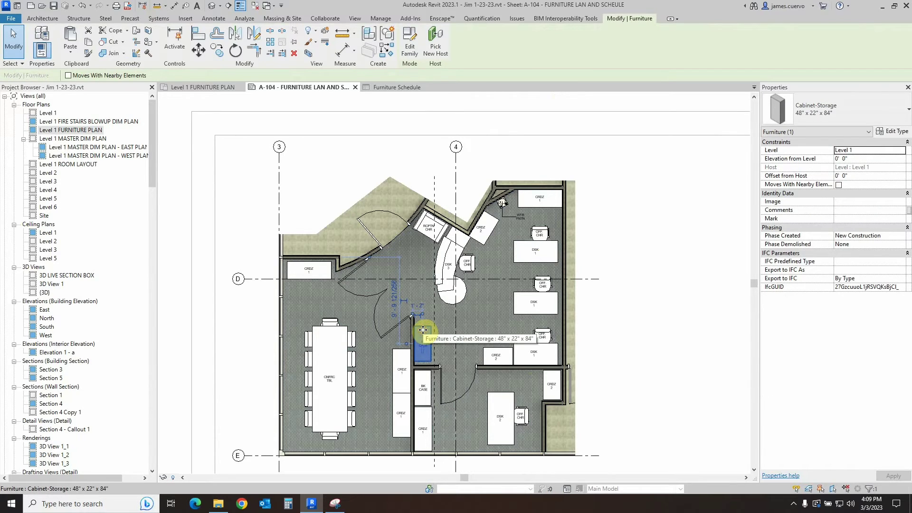
key(Escape)
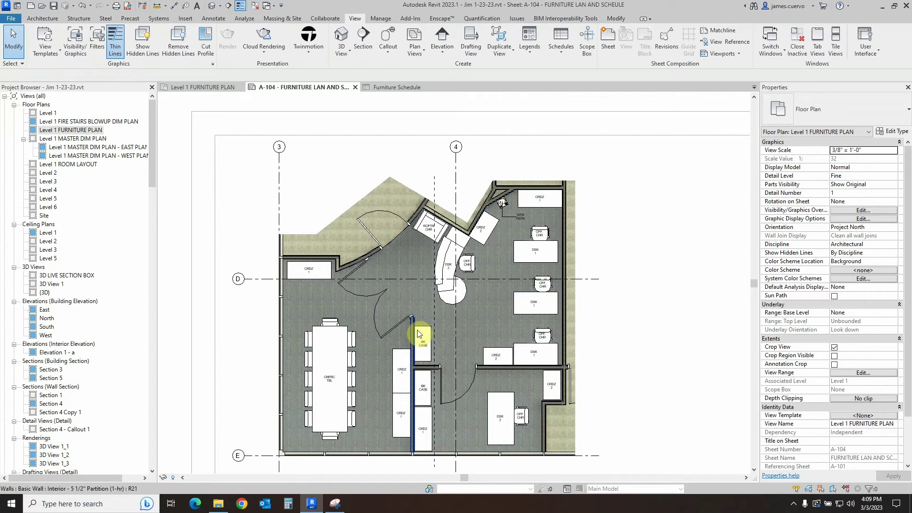
double_click(424, 331)
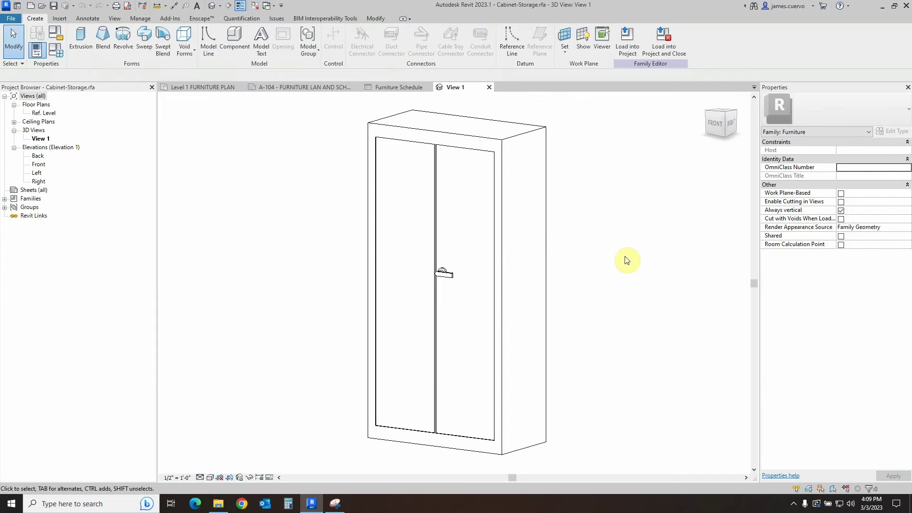
scroll(643, 282, down, 1)
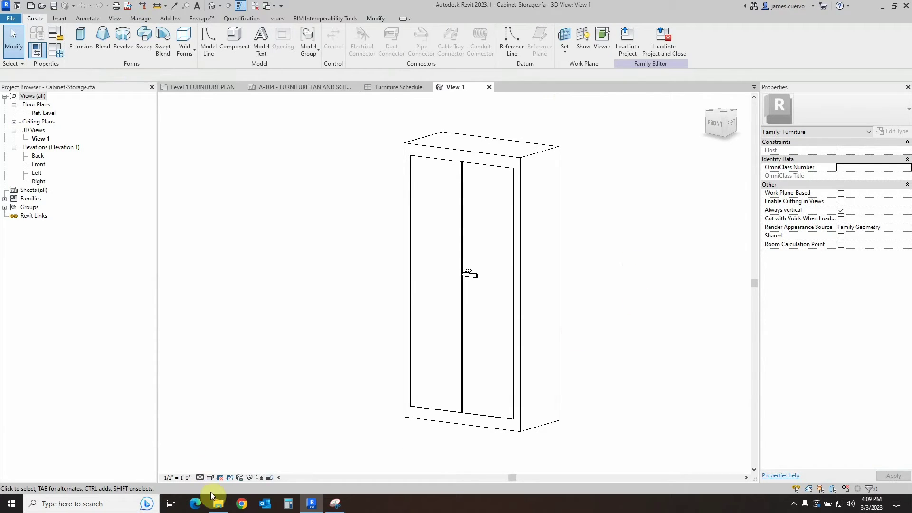
click(209, 478)
click(224, 467)
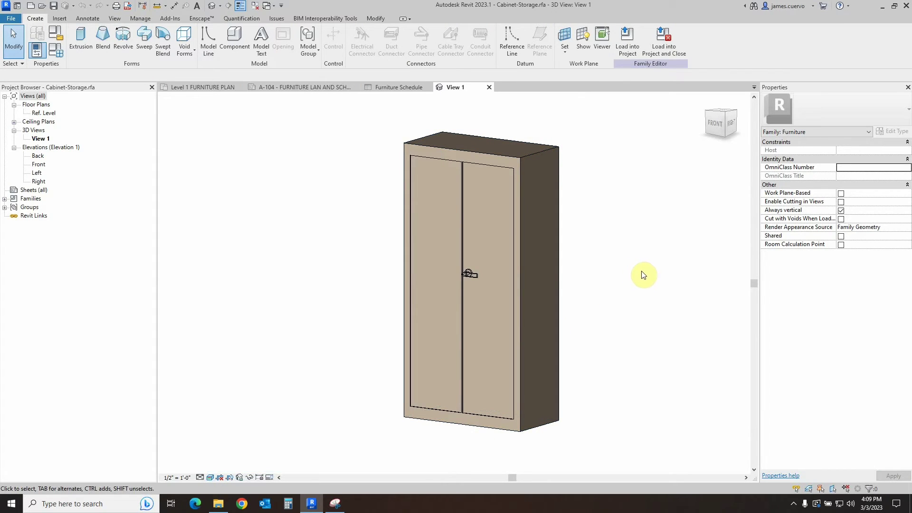
- Capture a rectangular snip of the whole storage cabinet with Snipping Tool
scroll(643, 274, up, 1)
scroll(612, 286, down, 2)
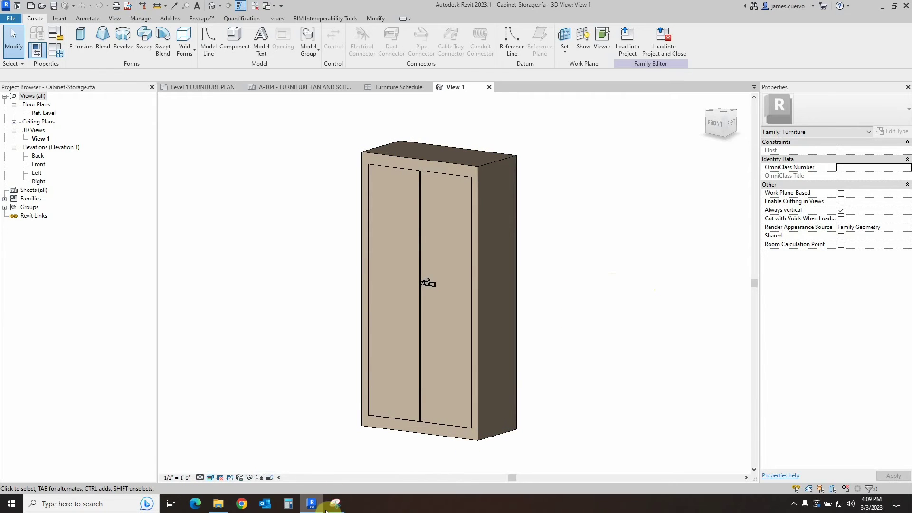
mouse_move(338, 505)
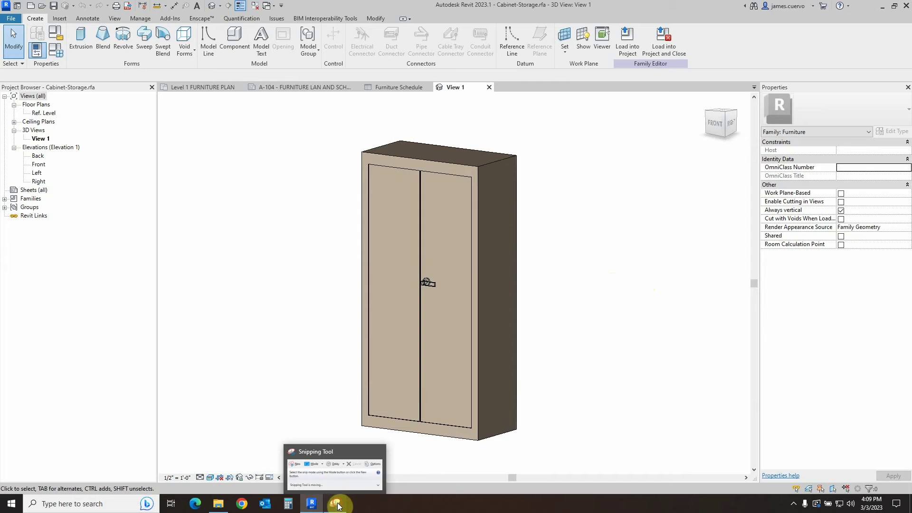
click(337, 505)
click(593, 224)
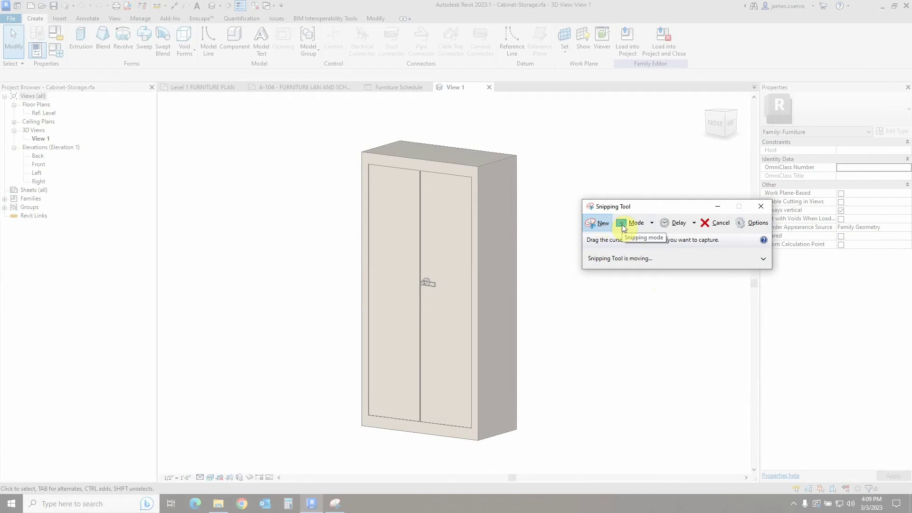
drag(331, 115, 546, 466)
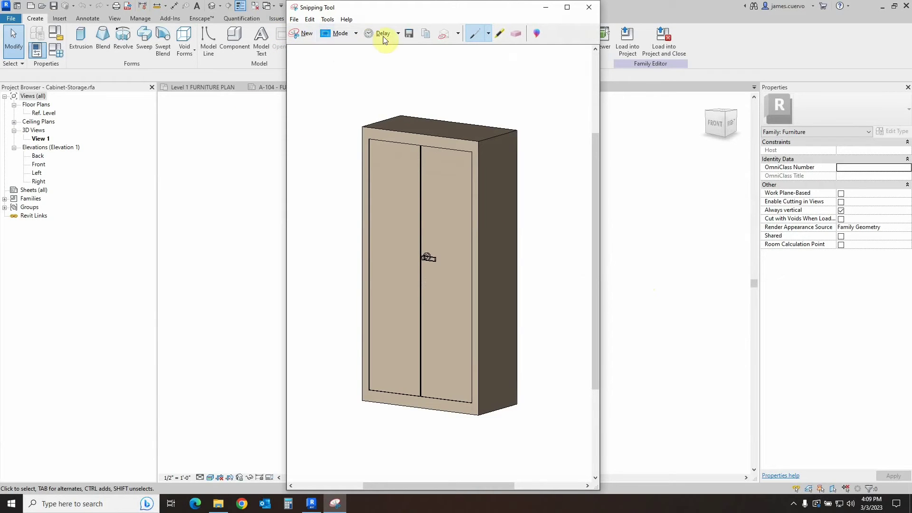
- Save the snip as a PNG named Cabinet in the FUNITURE IMAGES folder and close Snipping Tool
click(408, 33)
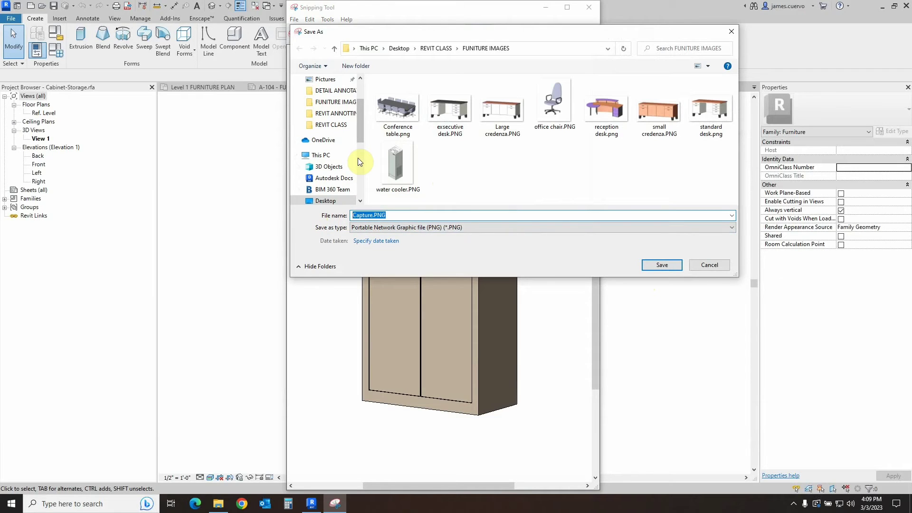
text(Cabinet)
click(662, 265)
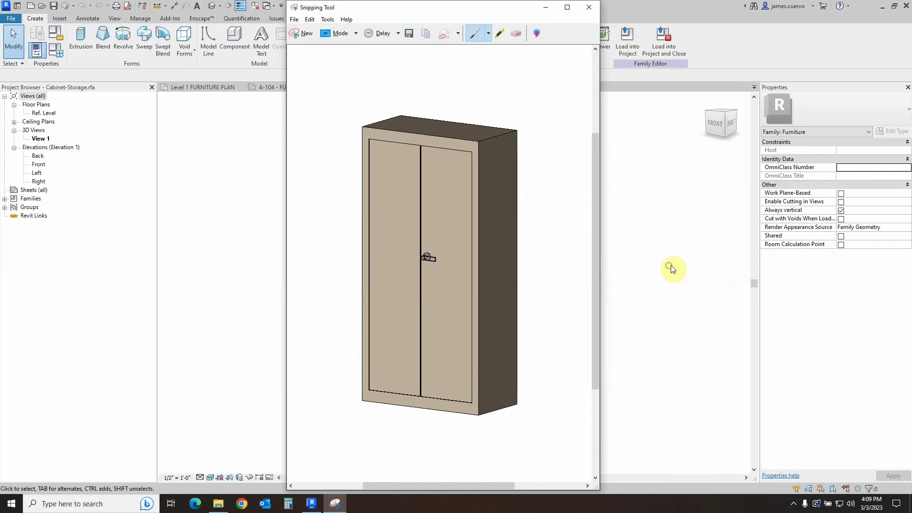
click(588, 8)
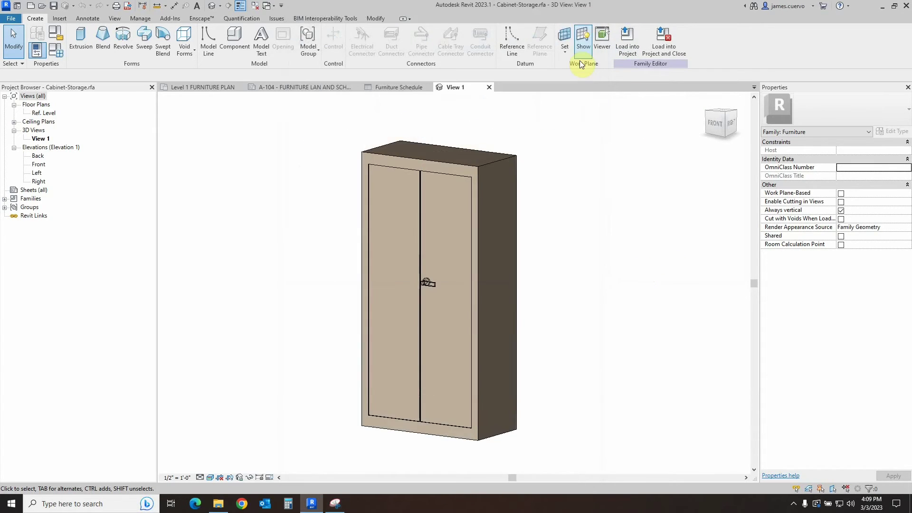
- Close the Cabinet-Storage family without saving its changes and return to the Furniture Schedule
click(489, 87)
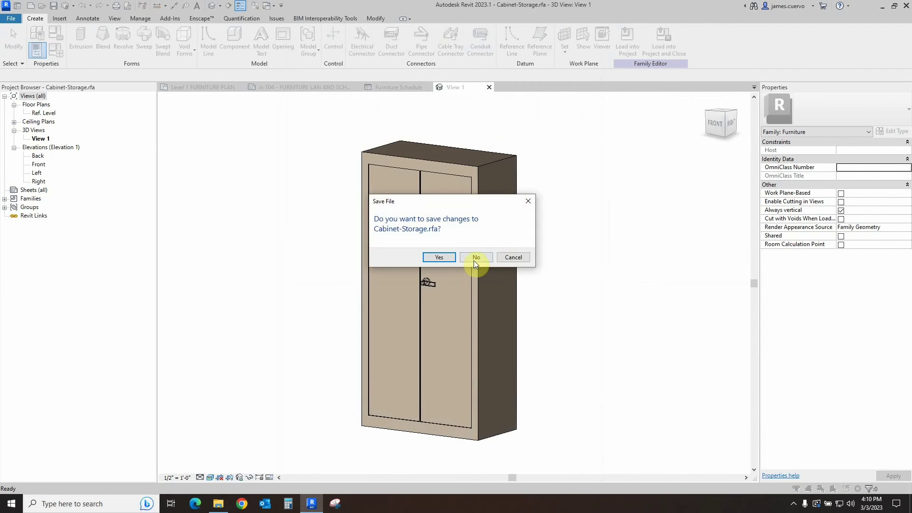
click(475, 258)
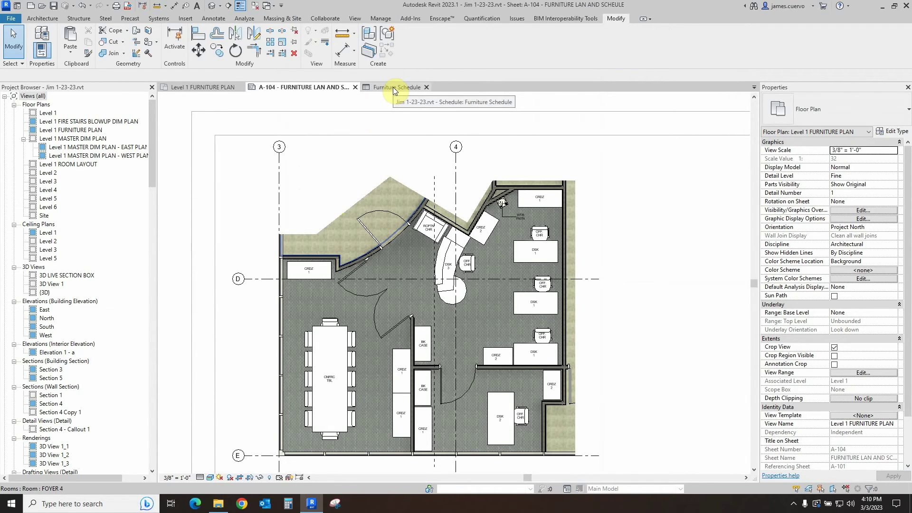
click(393, 86)
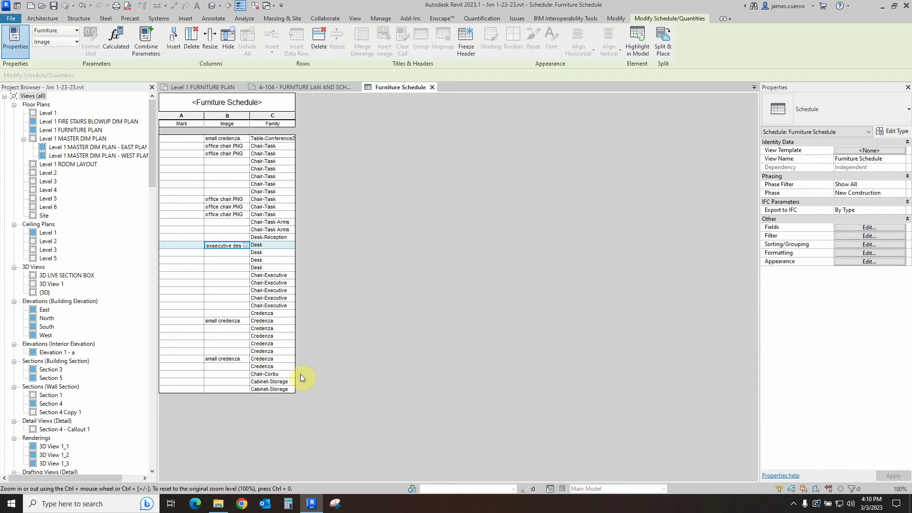
- Add Cabinet.PNG from the FUNITURE IMAGES folder and assign it as the image of the first Cabinet-Storage row
click(246, 381)
click(245, 381)
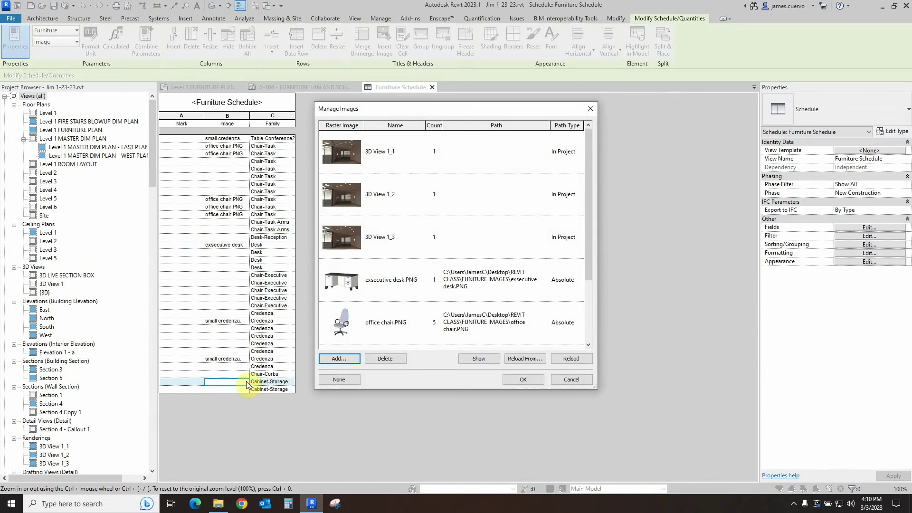
scroll(378, 264, down, 2)
scroll(377, 285, up, 2)
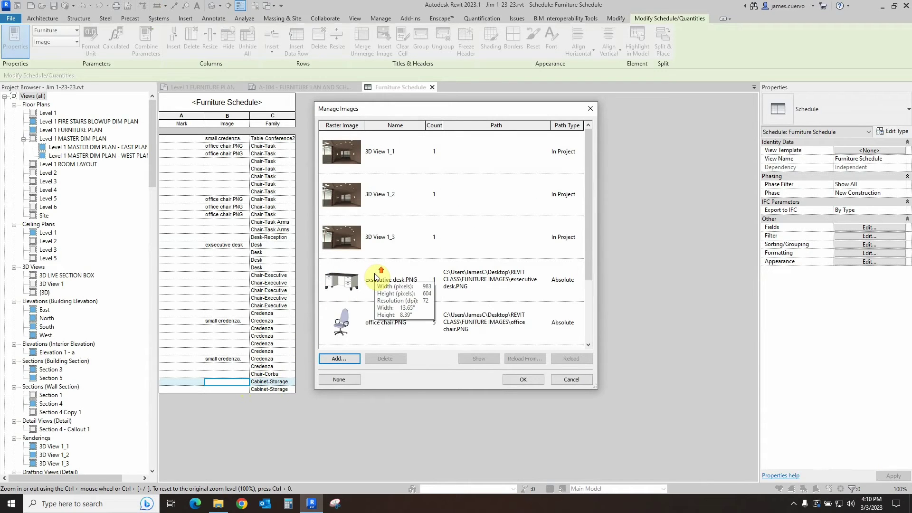
scroll(375, 295, down, 2)
click(349, 359)
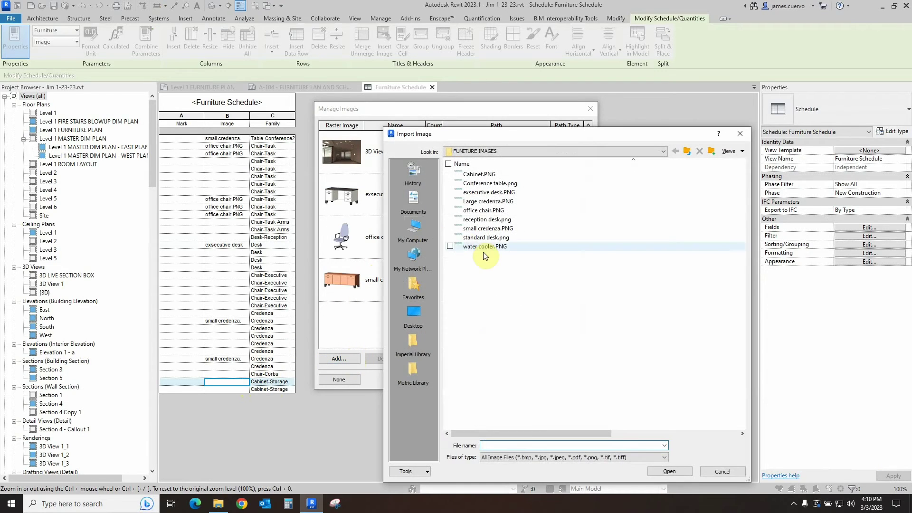
click(478, 175)
click(682, 470)
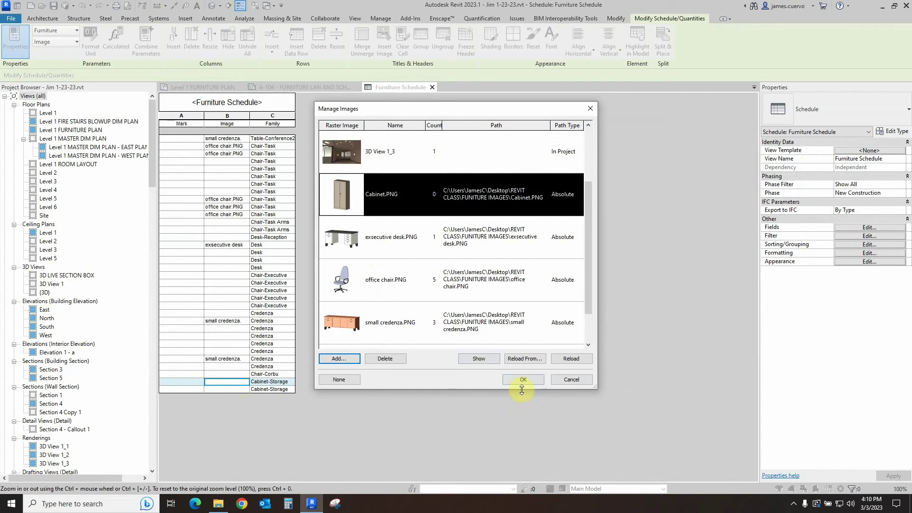
click(522, 380)
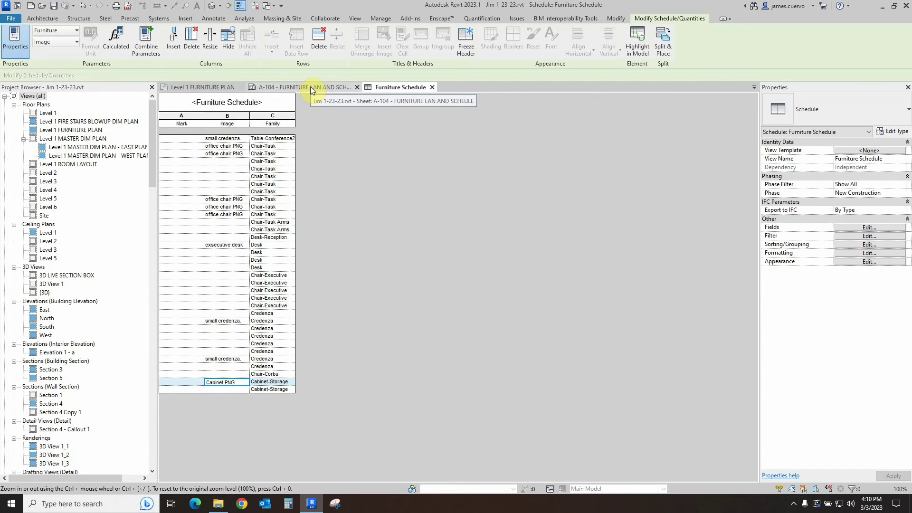
- Deactivate the furniture plan view on sheet A-104 and place the Furniture Schedule on the sheet beside the plan
scroll(520, 257, down, 8)
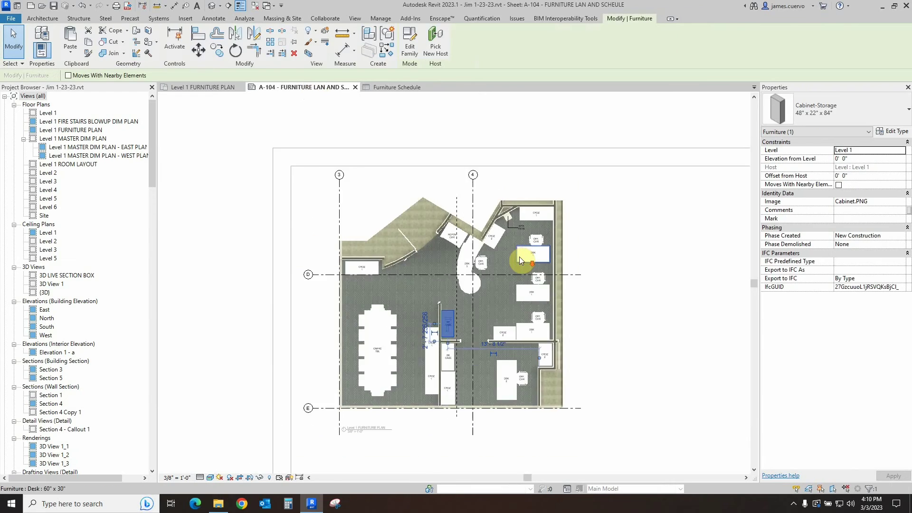
click(648, 142)
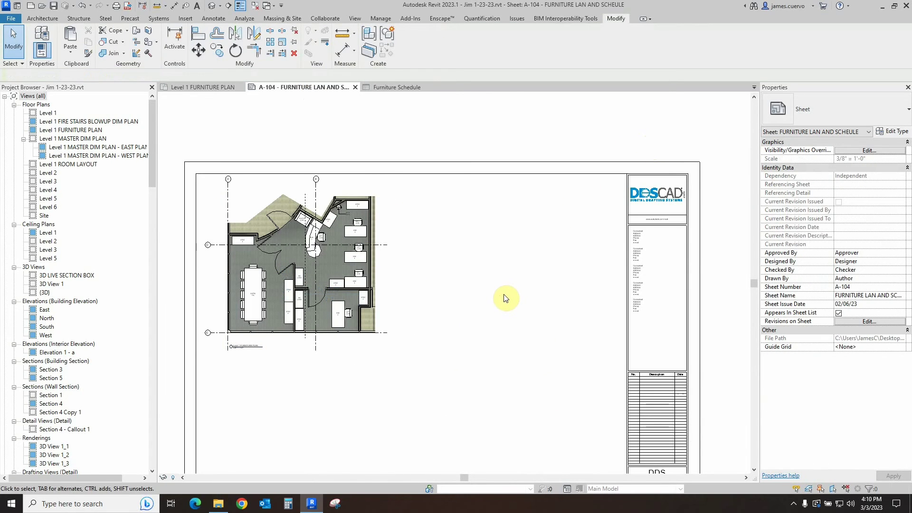
mouse_move(334, 355)
middle_down()
mouse_move(333, 367)
mouse_move(298, 290)
mouse_move(320, 280)
mouse_move(316, 329)
middle_up()
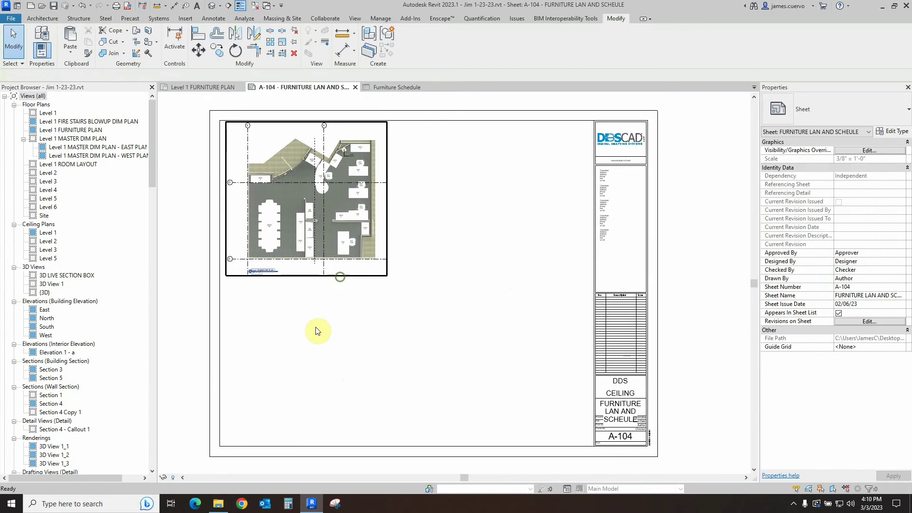
scroll(73, 377, down, 3)
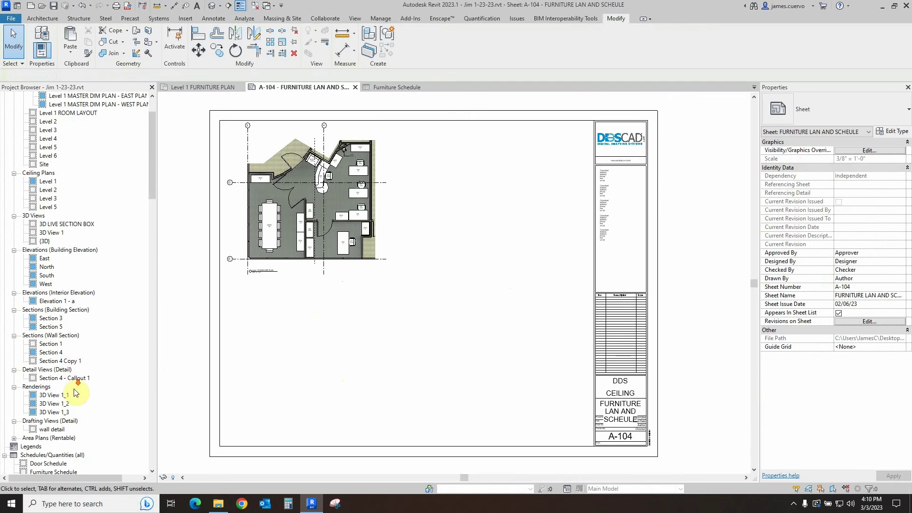
scroll(71, 424, down, 1)
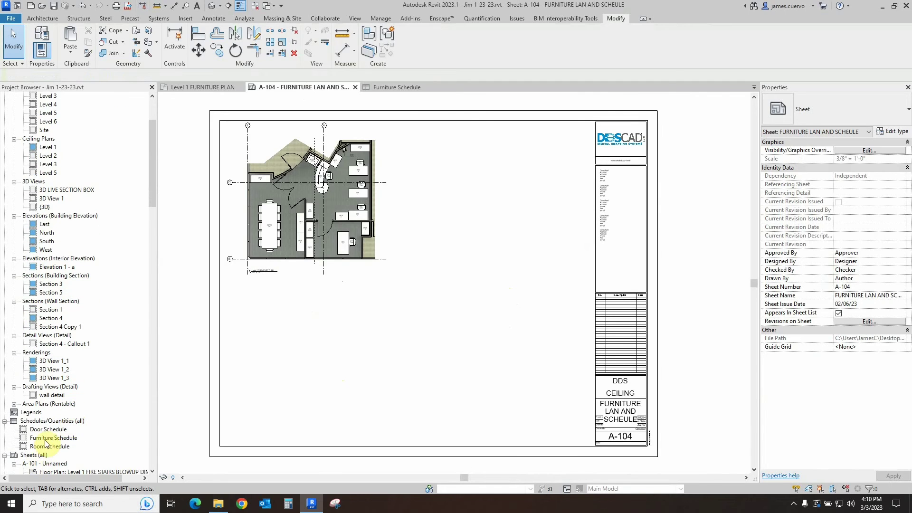
click(50, 437)
drag(252, 359, 431, 270)
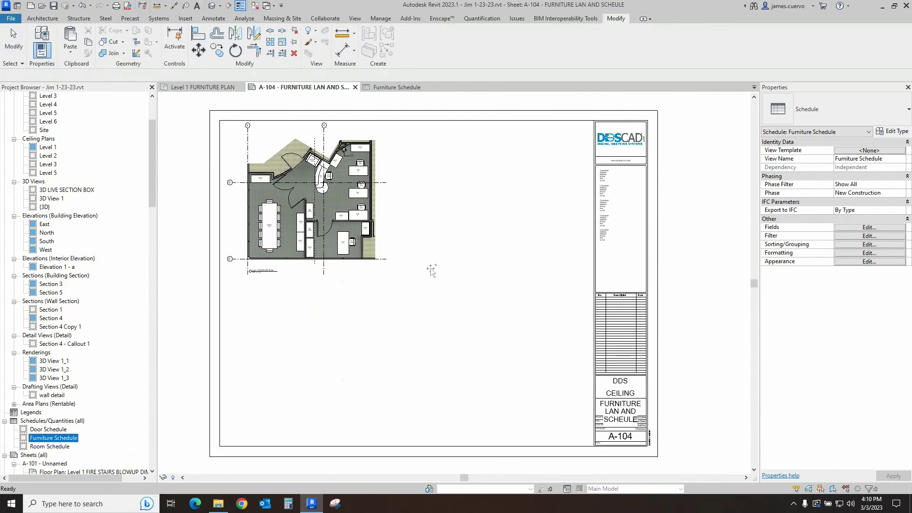
click(448, 238)
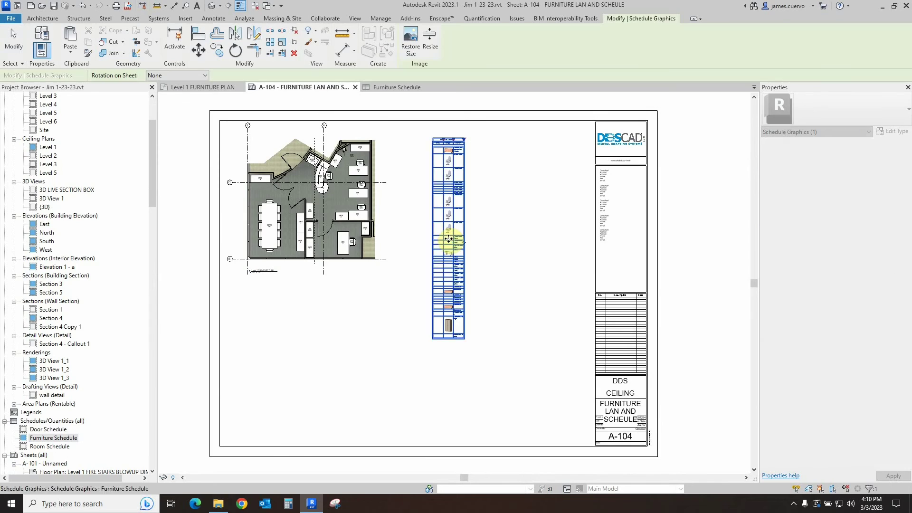
- Examine the furniture pictures and row layout of the schedule placed on sheet A-104
scroll(441, 228, up, 5)
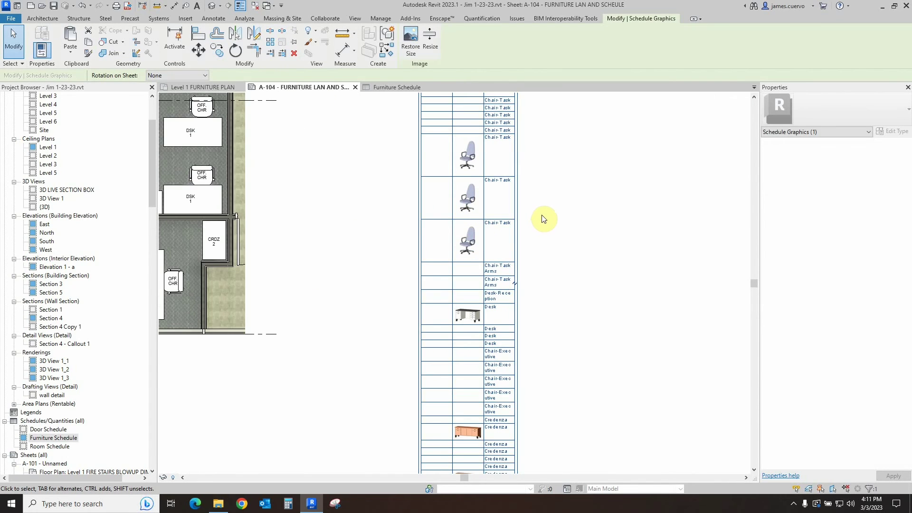
scroll(544, 218, down, 5)
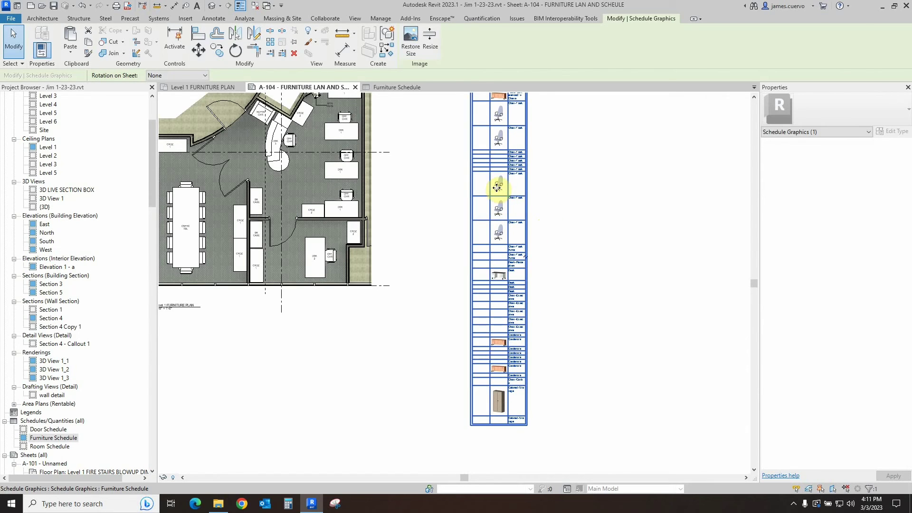
click(531, 241)
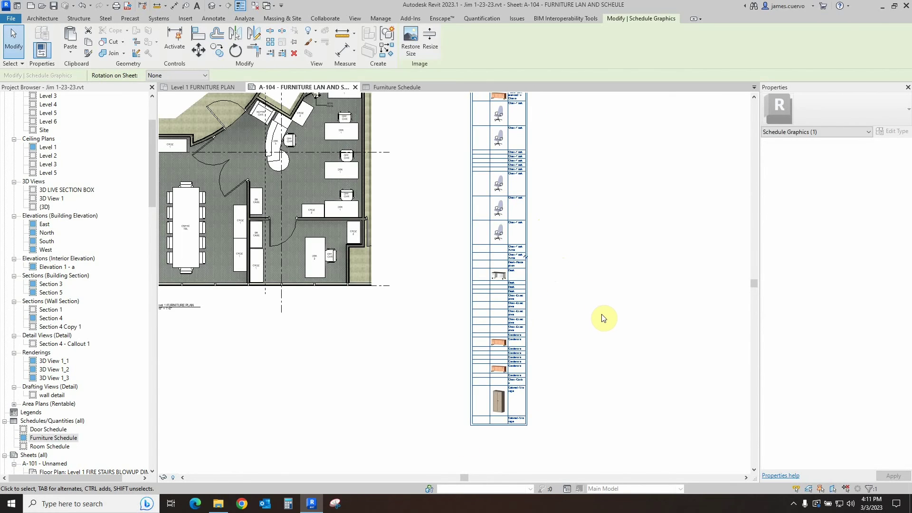
scroll(603, 320, down, 2)
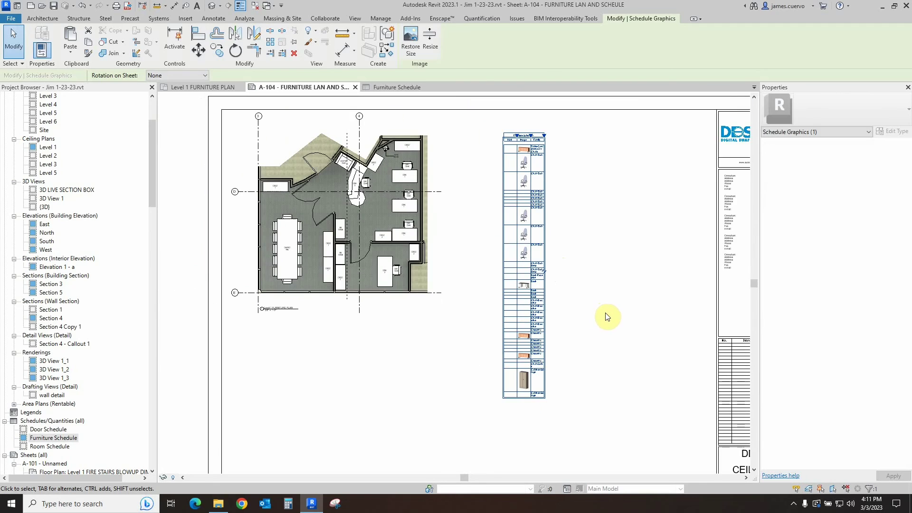